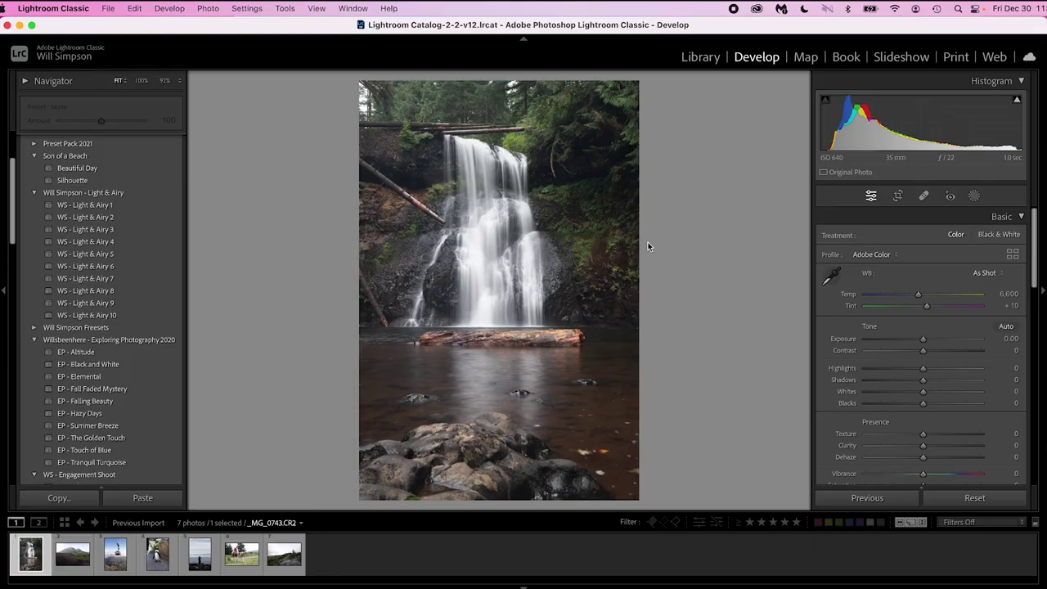
Set Highlights −45, Shadows +44, Whites +44 and Blacks −37, watching clipping on Whites and Blacks
left_click_drag(923, 368, 950, 385)
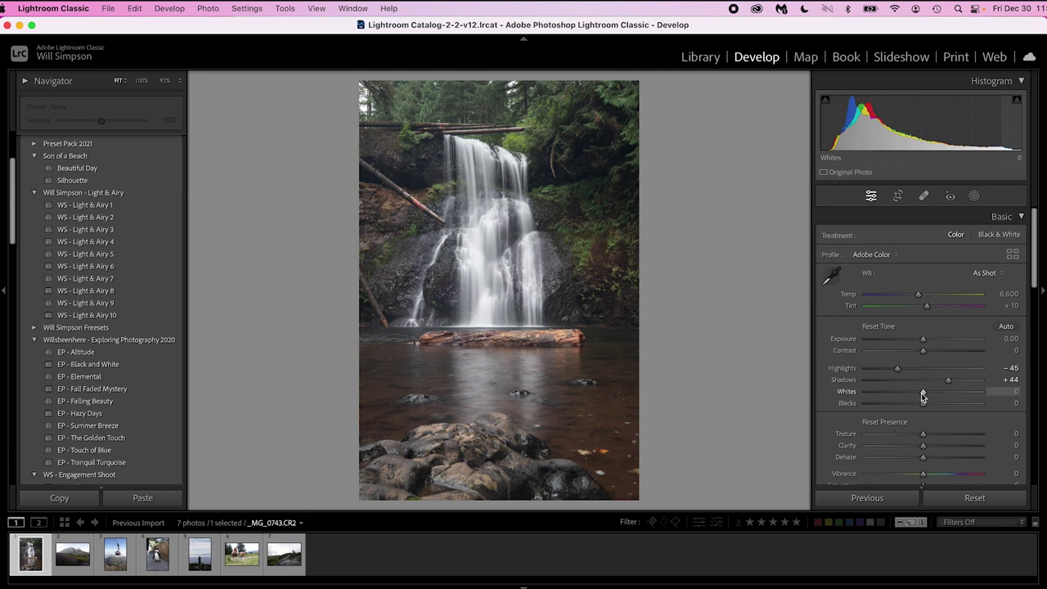
left_click(923, 396, "alt")
left_click_drag(925, 398, 951, 397)
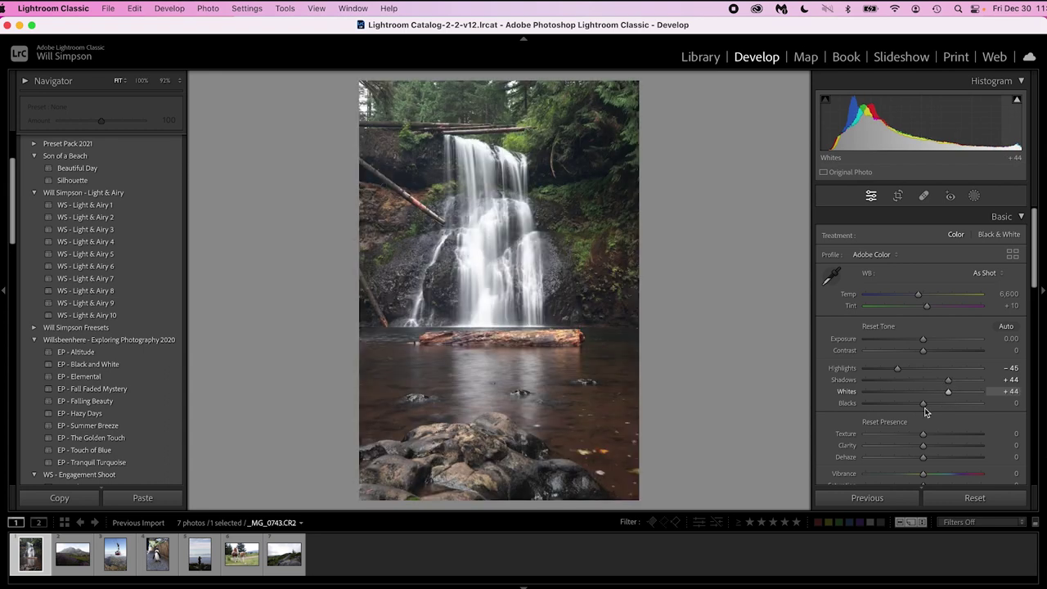
left_click(923, 402, "alt")
mouse_move(923, 402)
left_mouse_down()
mouse_move(894, 405)
mouse_move(903, 407)
left_mouse_up()
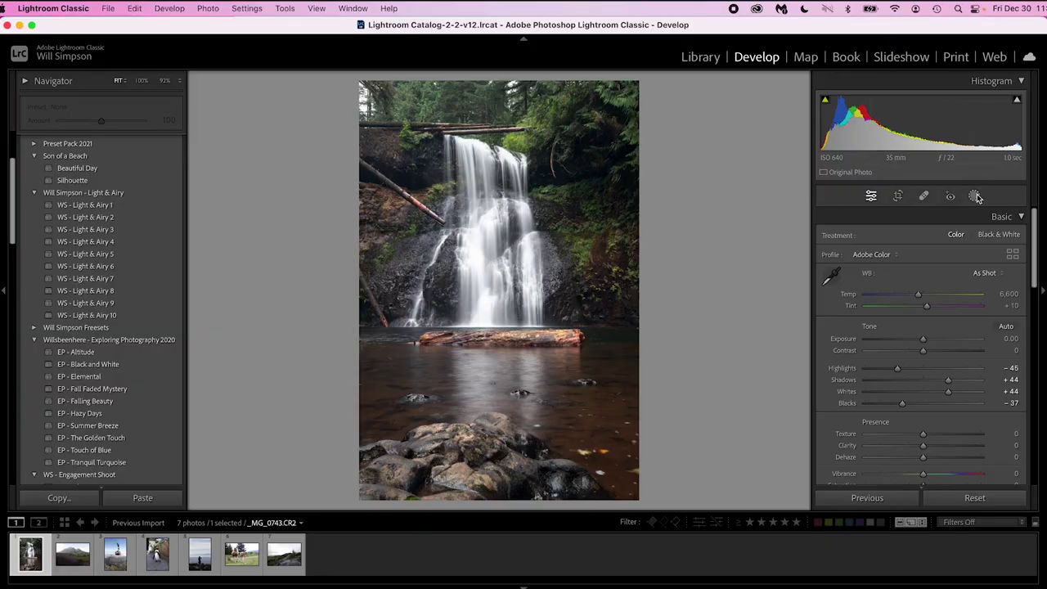
Add a new Luminance Range mask to the waterfall photo
left_click(975, 197)
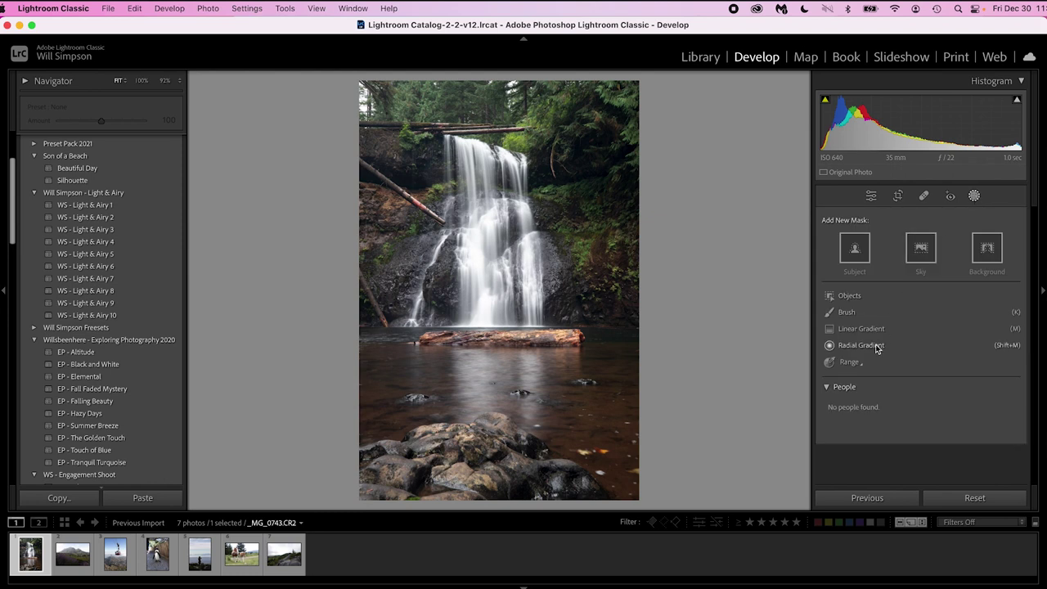
left_click(863, 366)
left_click(890, 401)
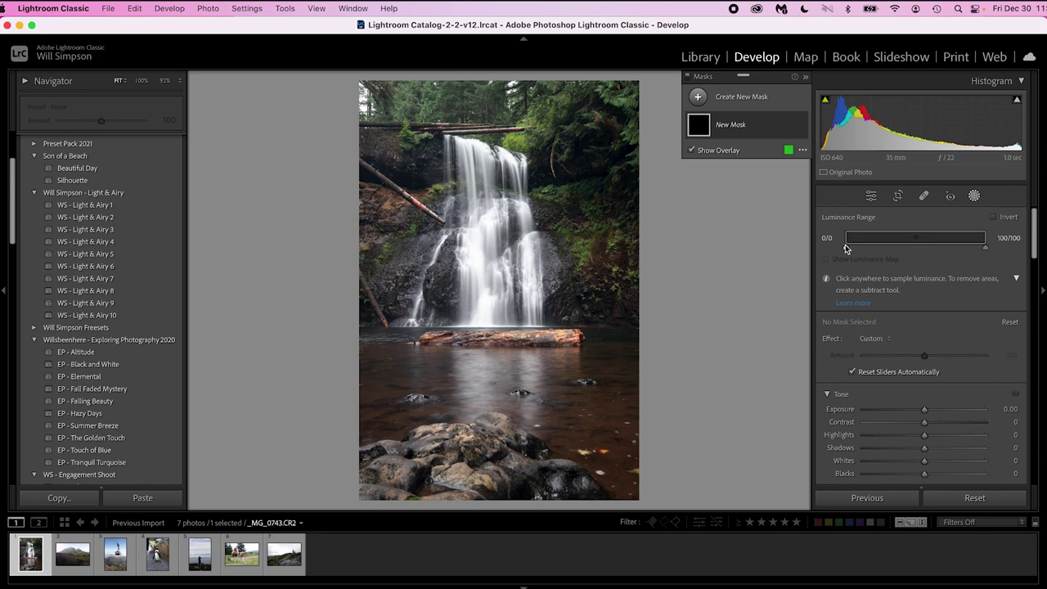
Narrow the mask range to 61/80–100/100 and raise its Exposure to 0.14
left_click_drag(848, 248, 917, 239)
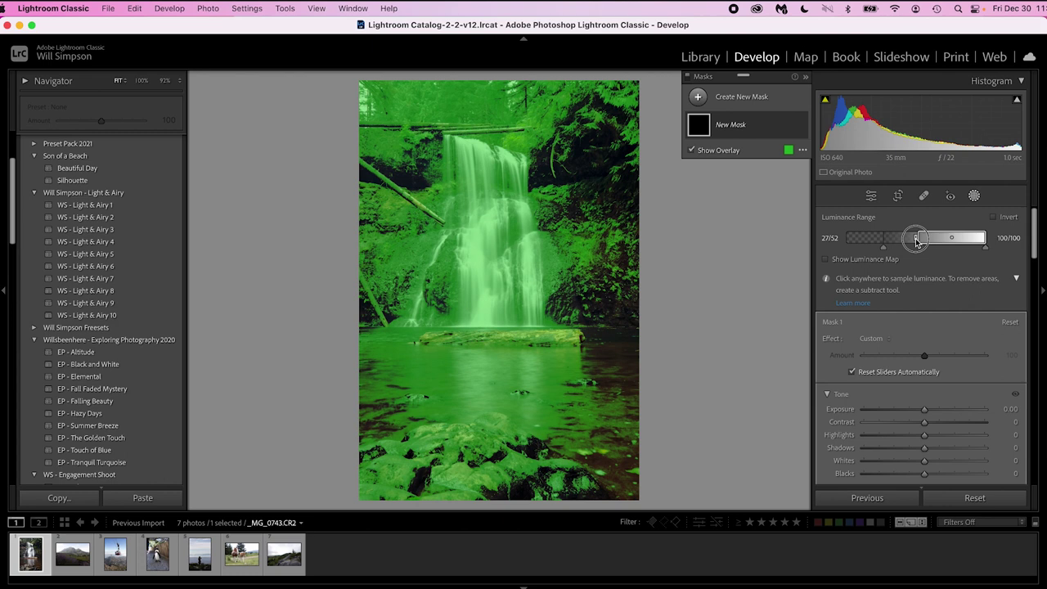
left_click_drag(917, 239, 954, 243)
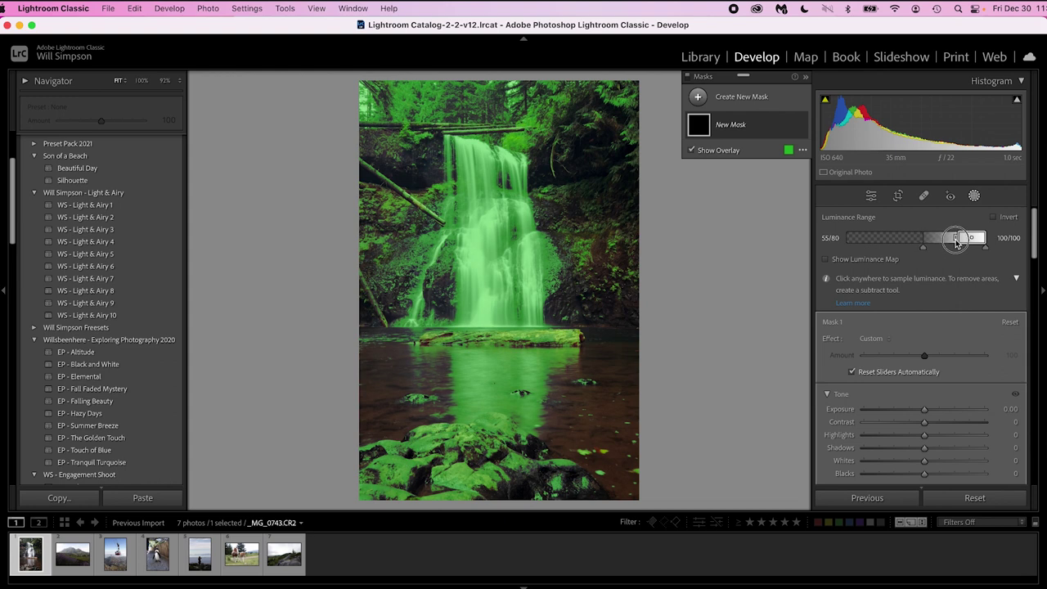
left_click_drag(956, 241, 929, 248)
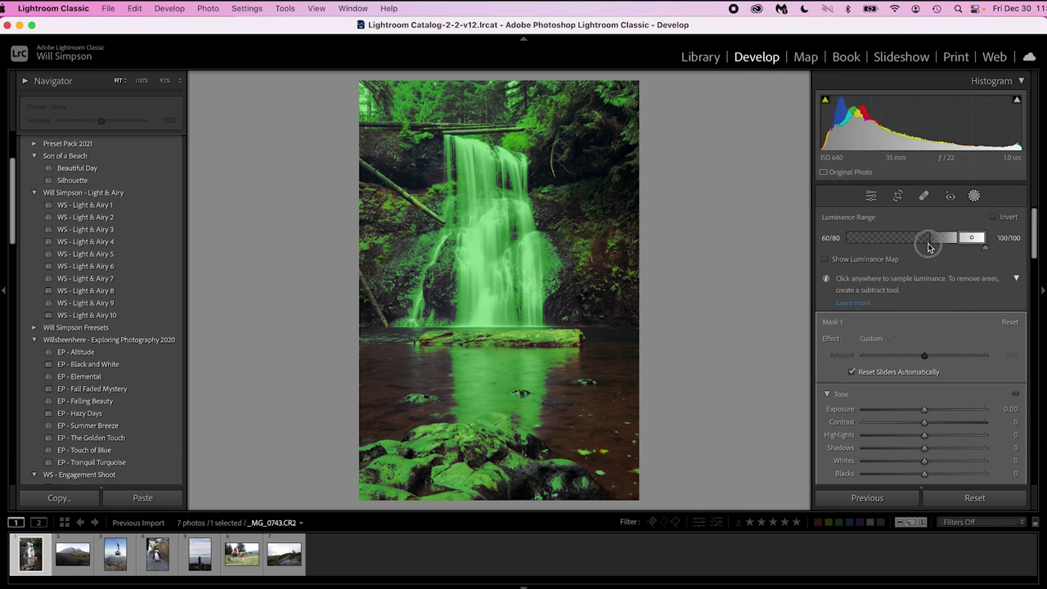
left_click_drag(929, 248, 930, 248)
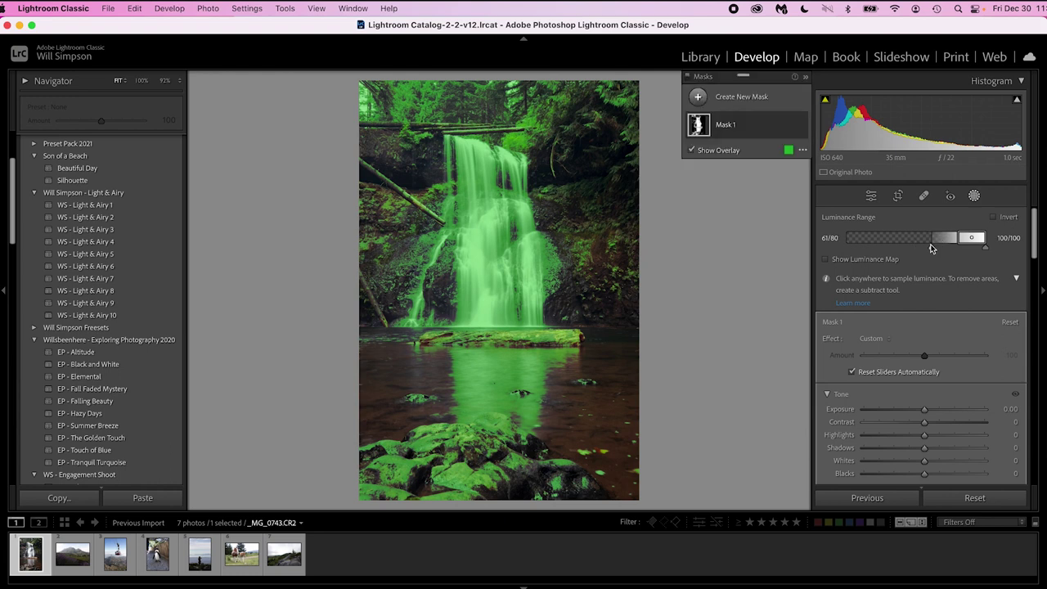
left_click_drag(927, 411, 928, 414)
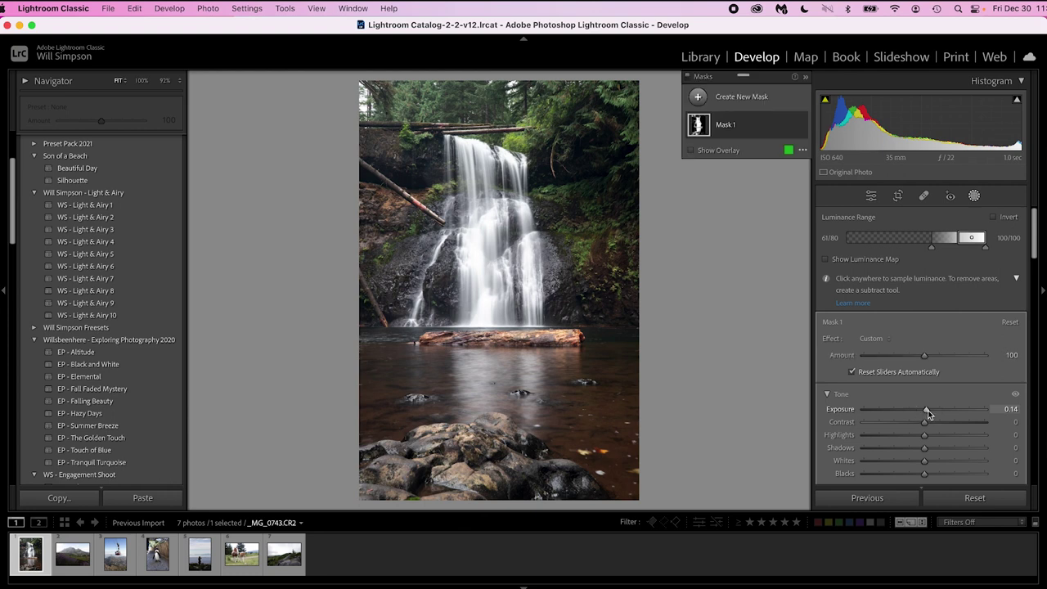
Add a second luminance mask limited to 0/0–16/35 with Exposure −0.29, toggling it to compare
left_click(735, 101)
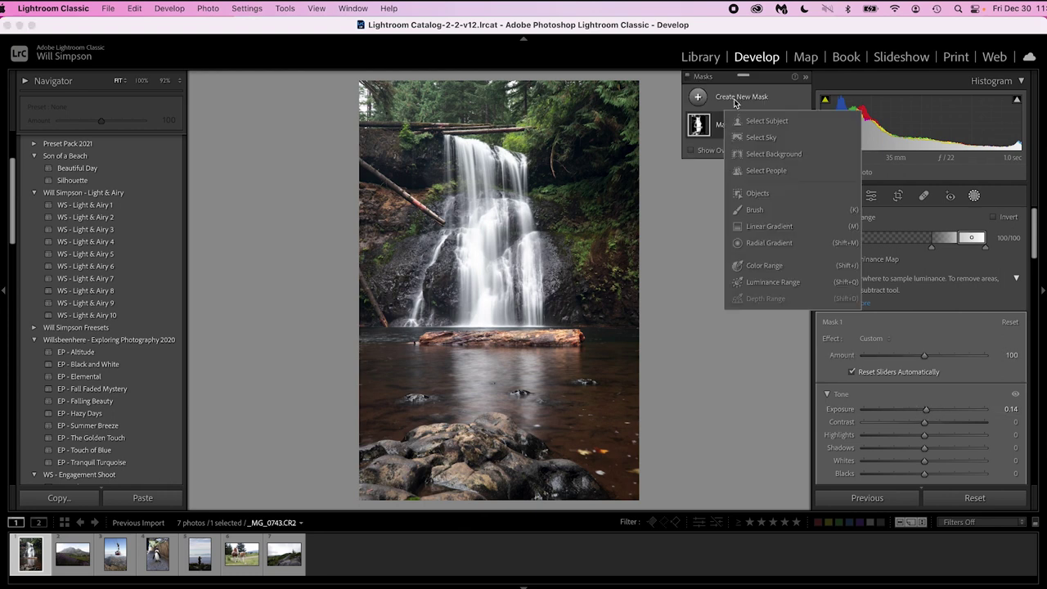
left_click(768, 282)
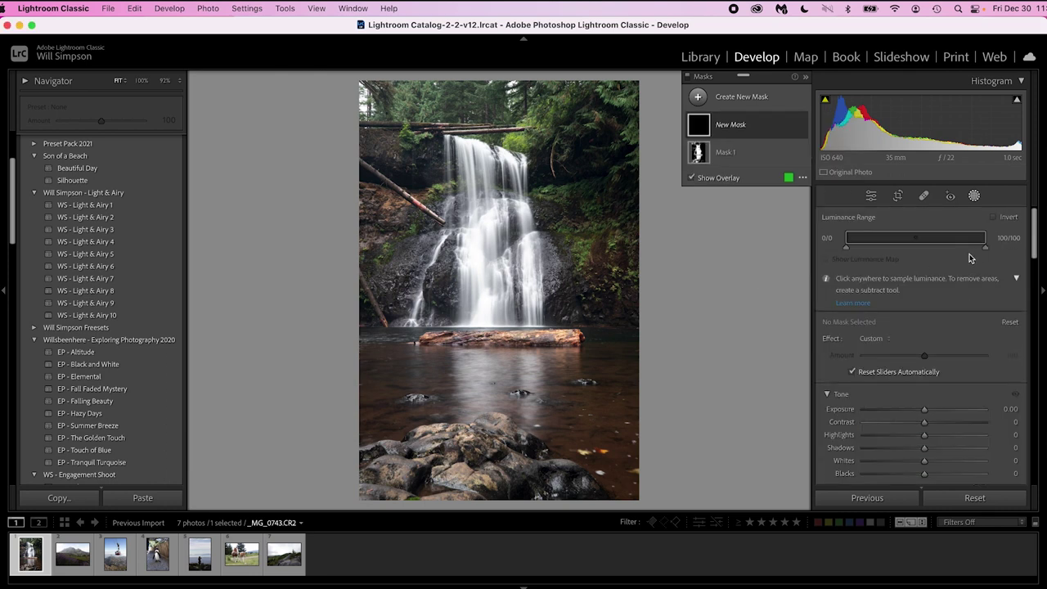
left_click_drag(985, 238, 871, 239)
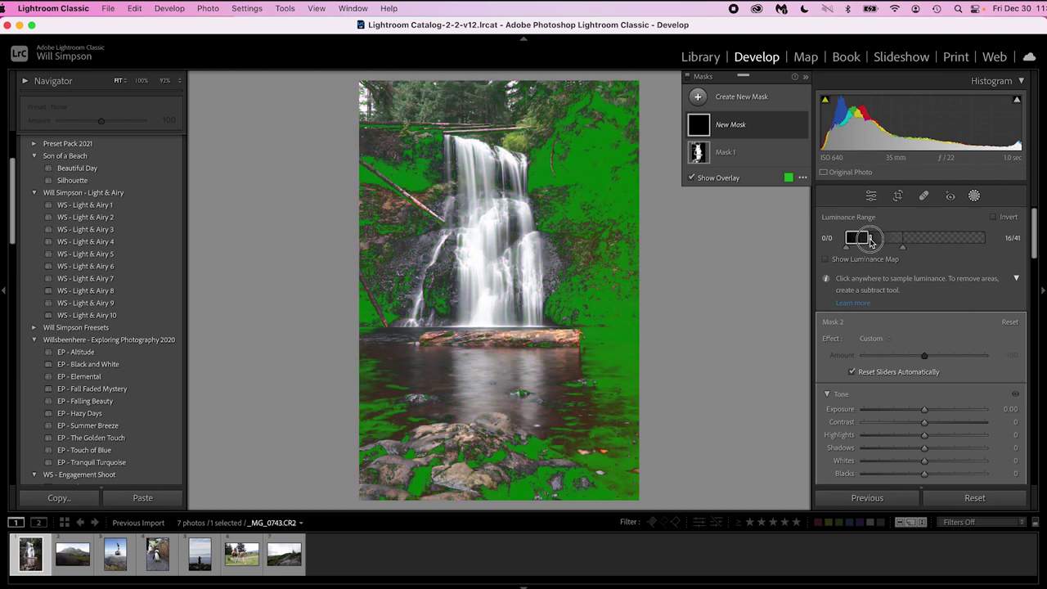
left_click_drag(903, 246, 895, 250)
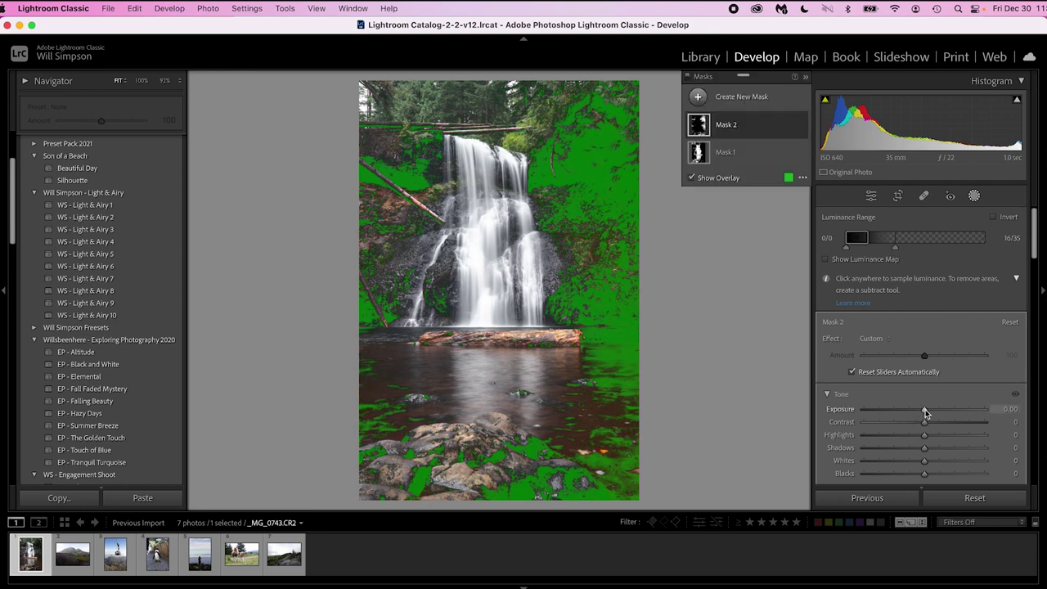
left_click_drag(925, 413, 920, 411)
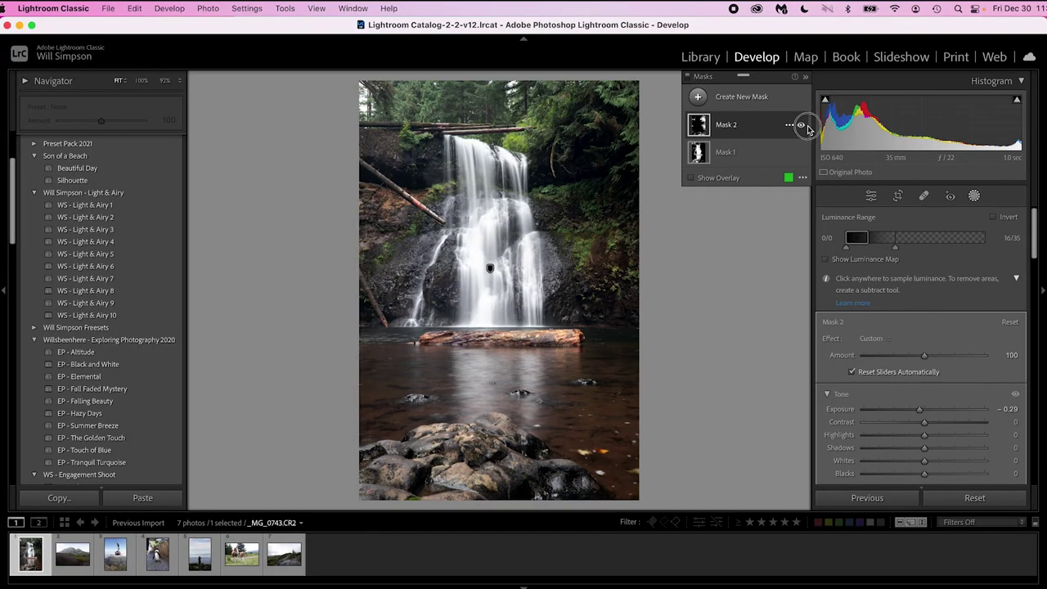
left_click(801, 125)
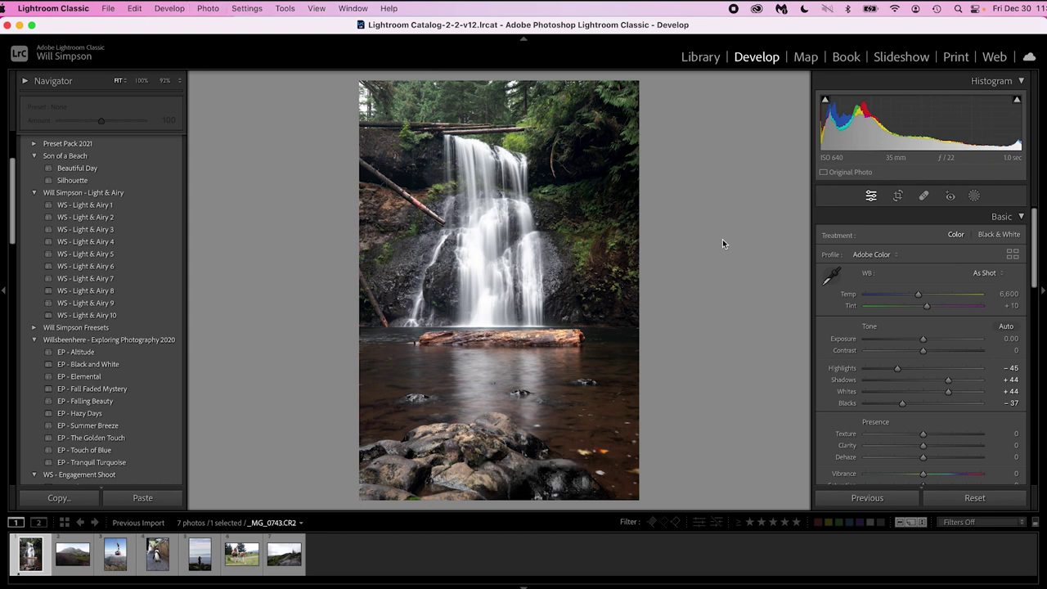
Rate the waterfall, mountain and mountain-view photos one star, the penguin three, the cable car none
key("Right")
key("1")
key("Right")
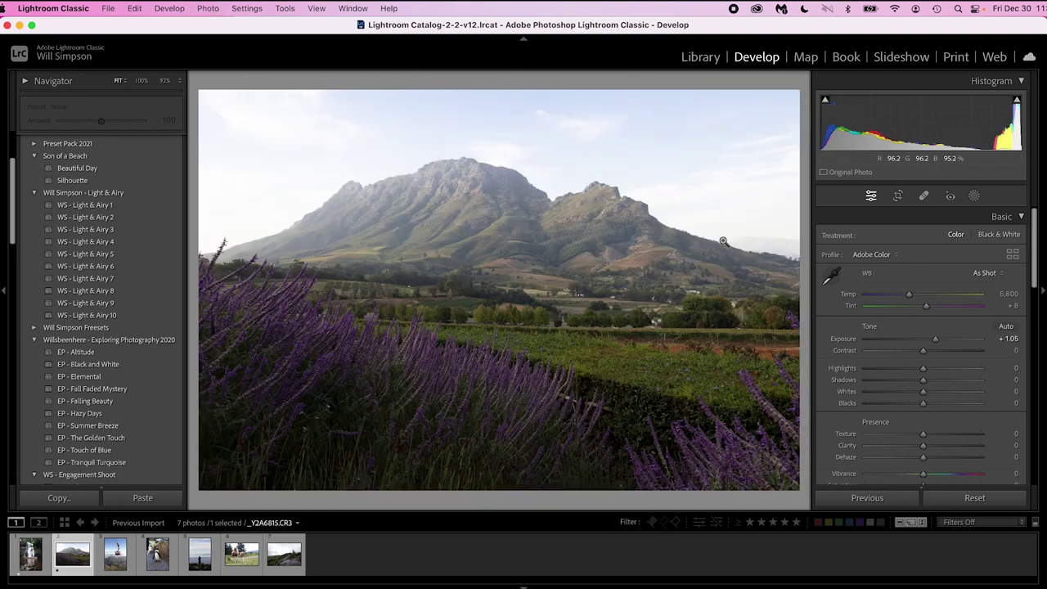
key("1")
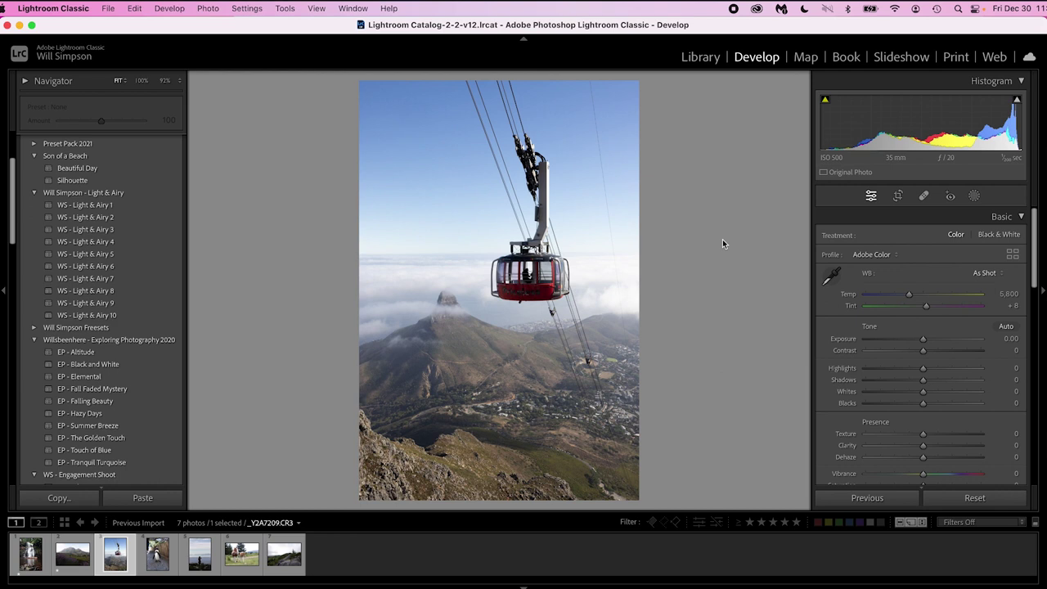
key("0")
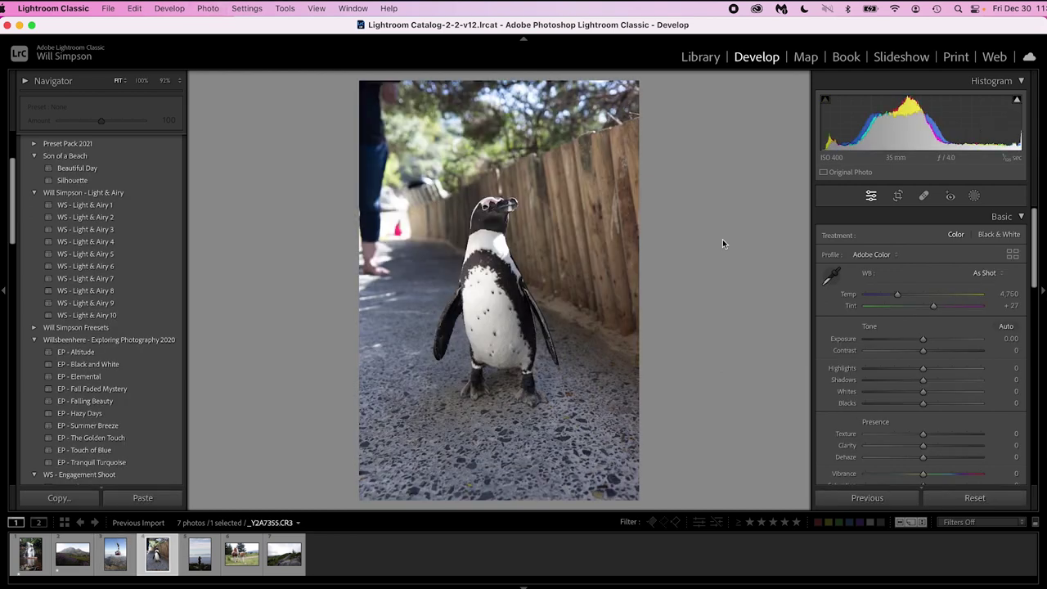
key("3")
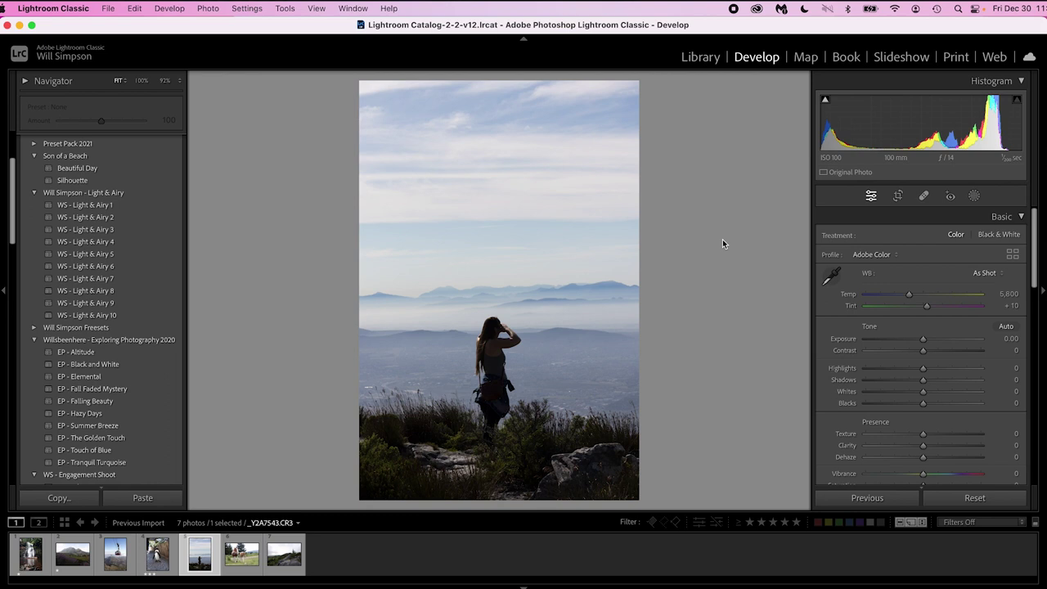
key("1")
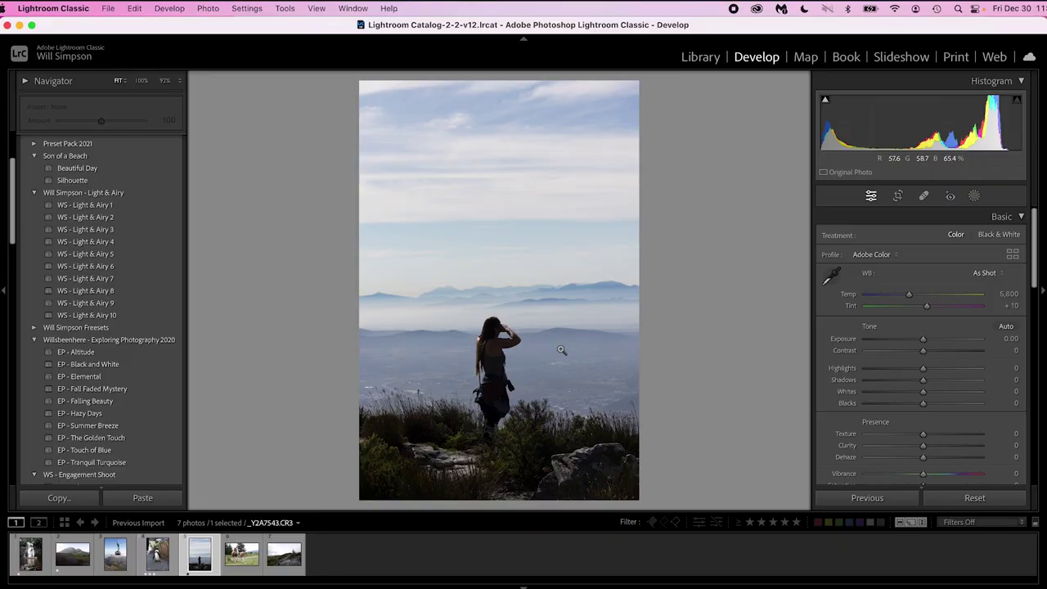
Set Highlights −67, Shadows +67, Whites +62, Blacks −12 on the hiker photo and compare with Before
left_click_drag(920, 368, 916, 403)
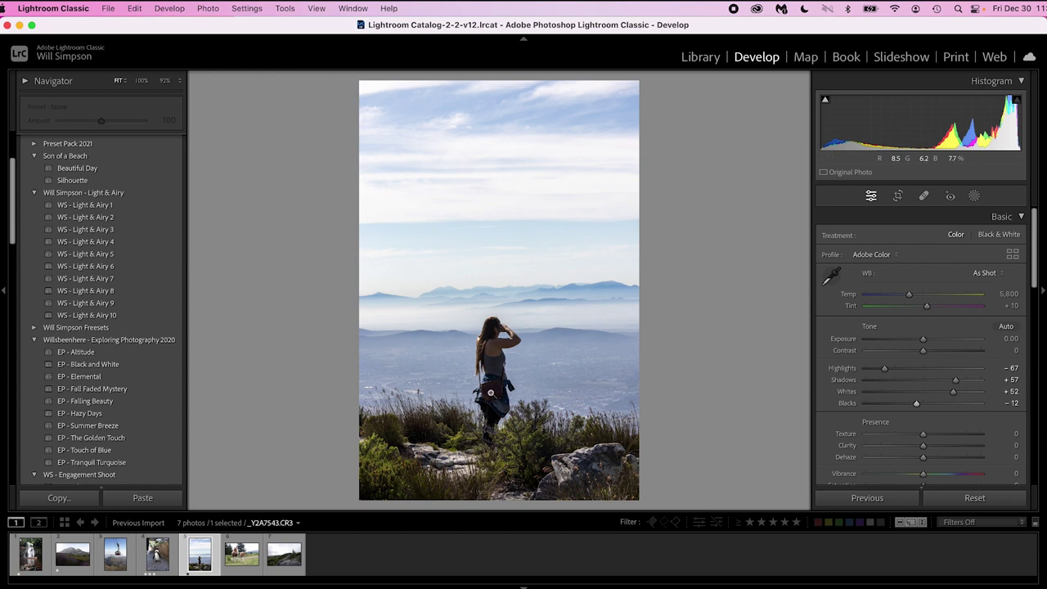
key("backslash")
key("backslash")
left_click(974, 196)
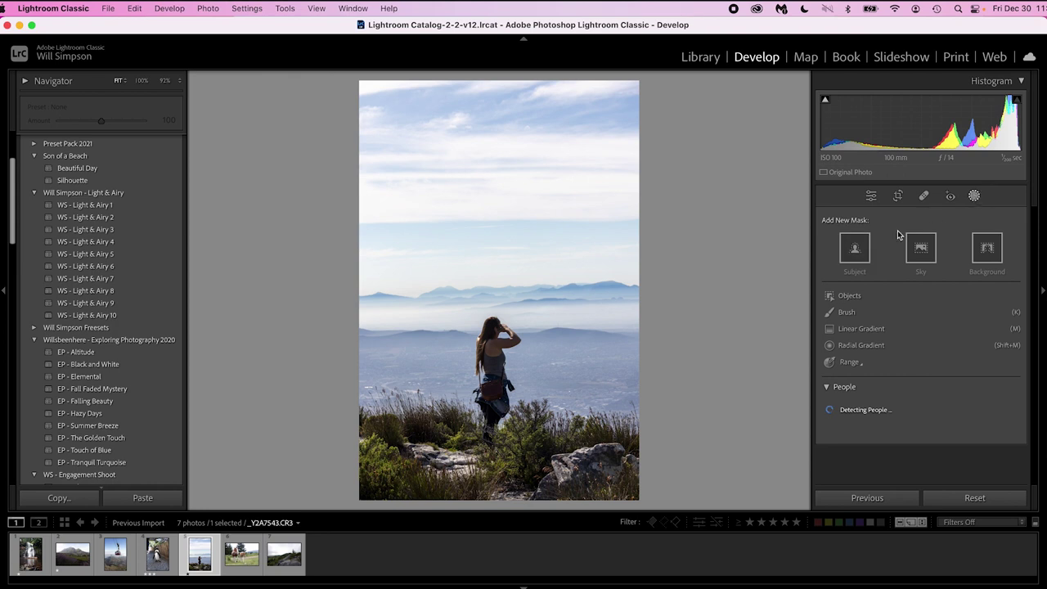
Mask the hiker automatically as the subject and zoom to 100% to inspect Mask 1
left_click(853, 250)
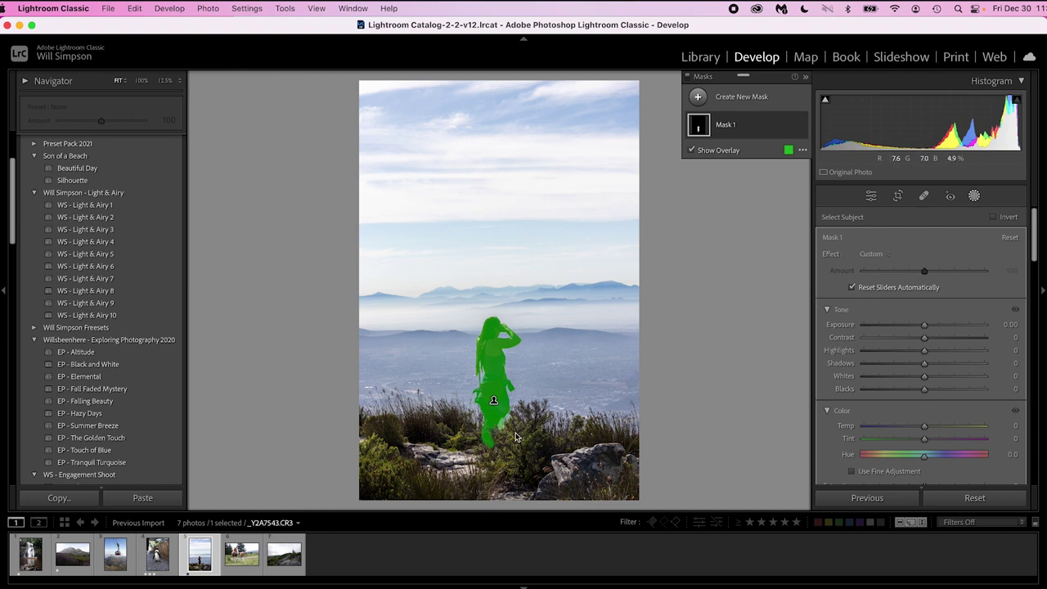
key("z")
scroll(525, 436, "down", 15)
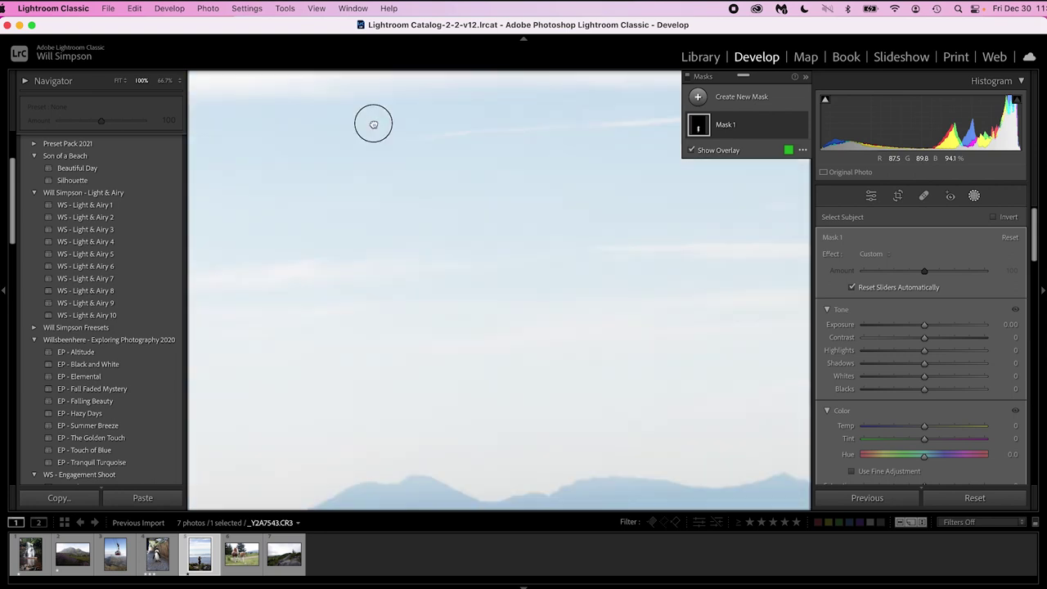
scroll(502, 111, "down", 8)
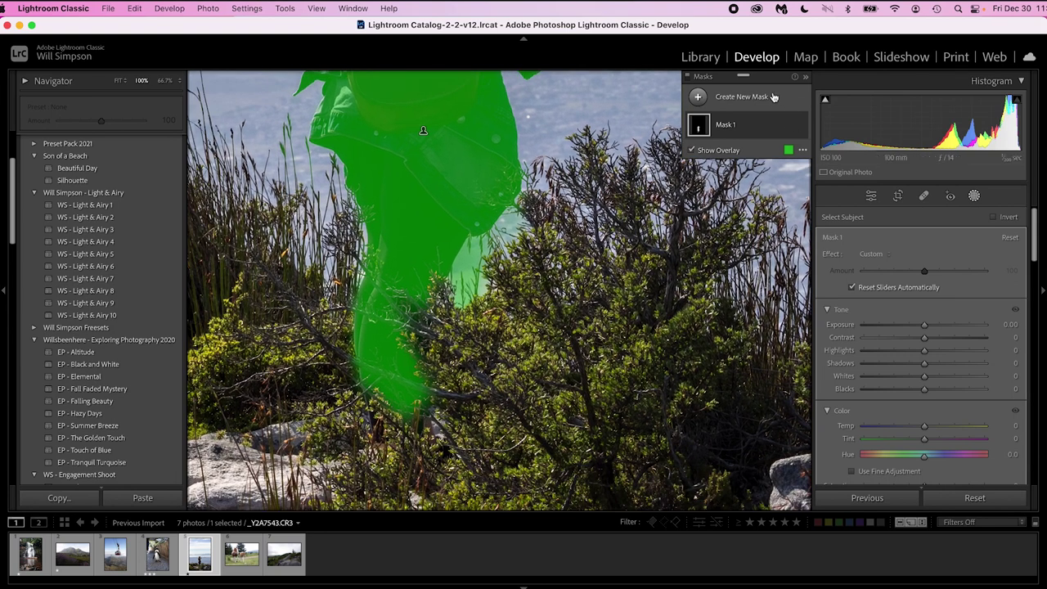
Brush-subtract the green mask spill around the woman's edges from Mask 1, then zoom out
left_click(761, 129)
left_click(782, 167)
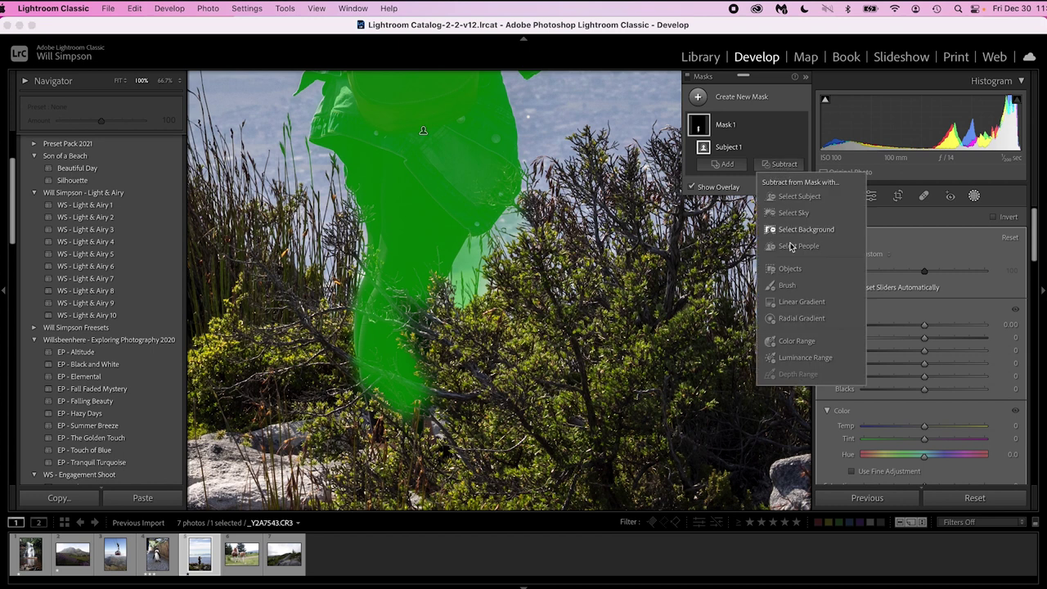
left_click(783, 286)
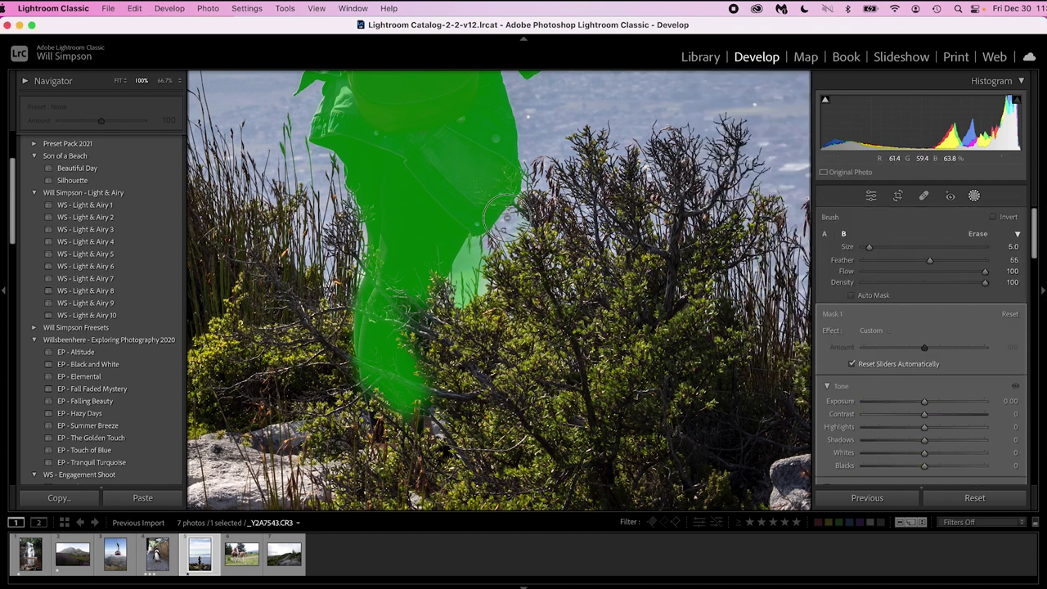
mouse_move(514, 212)
left_mouse_down()
mouse_move(443, 295)
mouse_move(501, 260)
left_mouse_up()
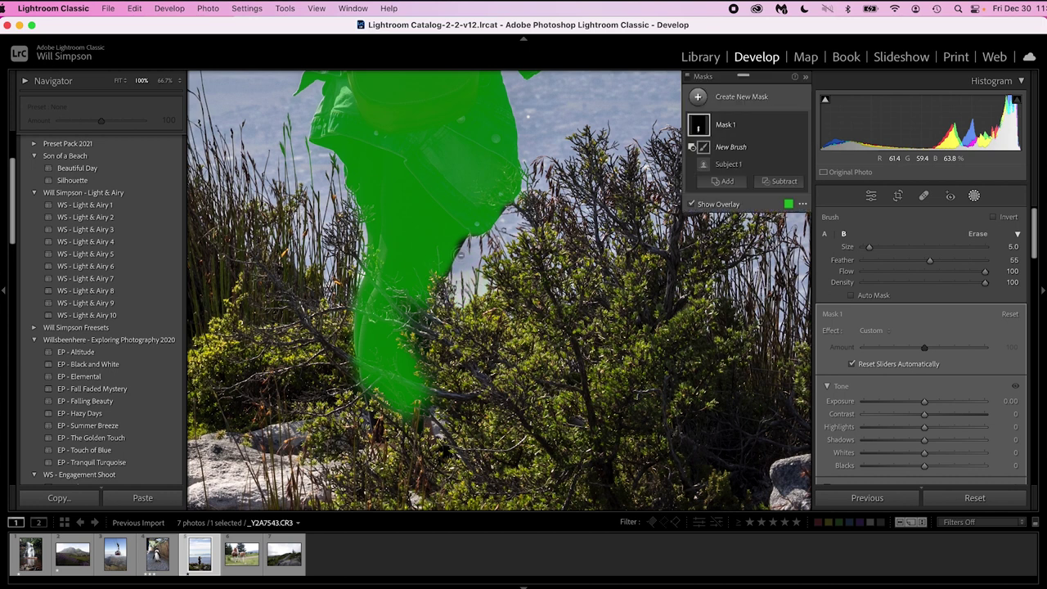
mouse_move(465, 231)
left_mouse_down()
mouse_move(445, 253)
mouse_move(441, 290)
left_mouse_up()
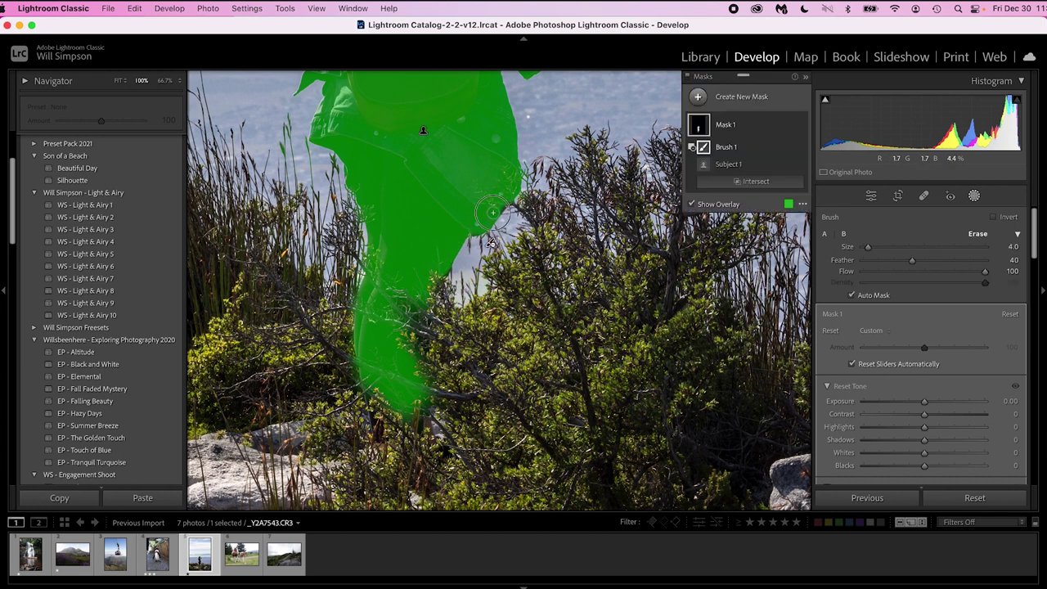
left_click_drag(493, 211, 501, 199)
left_click_drag(442, 266, 439, 276)
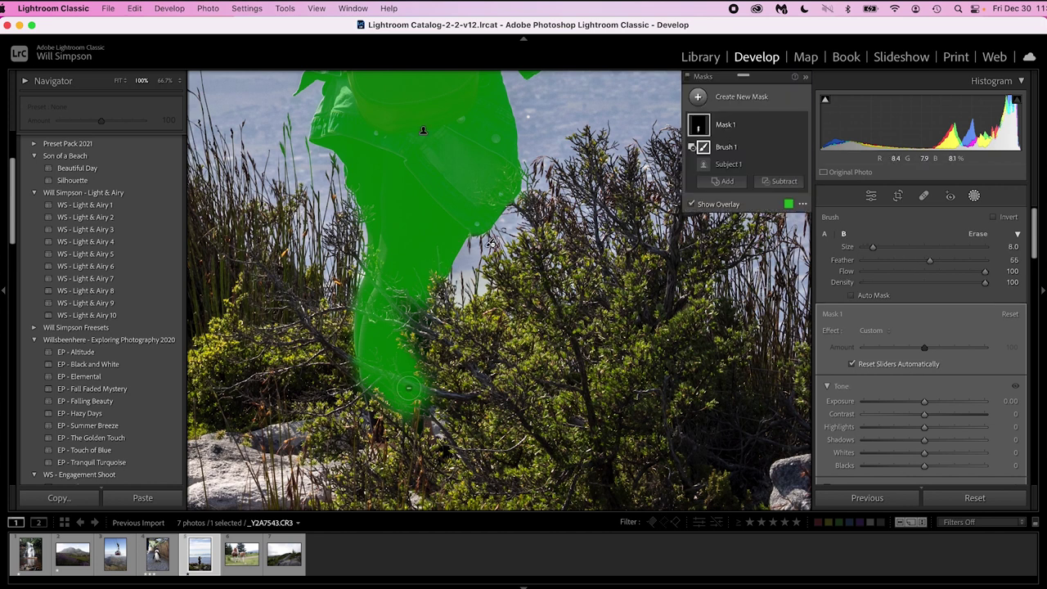
mouse_move(408, 388)
left_mouse_down()
mouse_move(406, 415)
mouse_move(395, 393)
mouse_move(406, 315)
mouse_move(435, 403)
mouse_move(428, 342)
mouse_move(393, 341)
mouse_move(394, 388)
mouse_move(401, 284)
mouse_move(389, 334)
mouse_move(408, 284)
left_mouse_up()
key("alt")
scroll(398, 319, "up", 3)
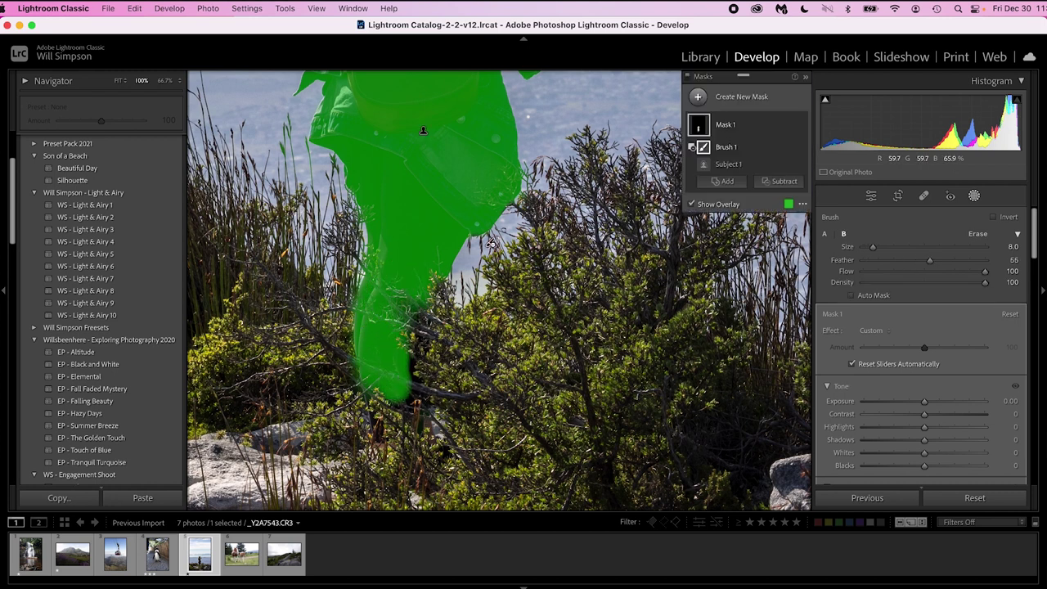
key("super+minus")
key("super+minus")
key("super+minus")
key("super+minus")
key("super+minus")
key("super+minus")
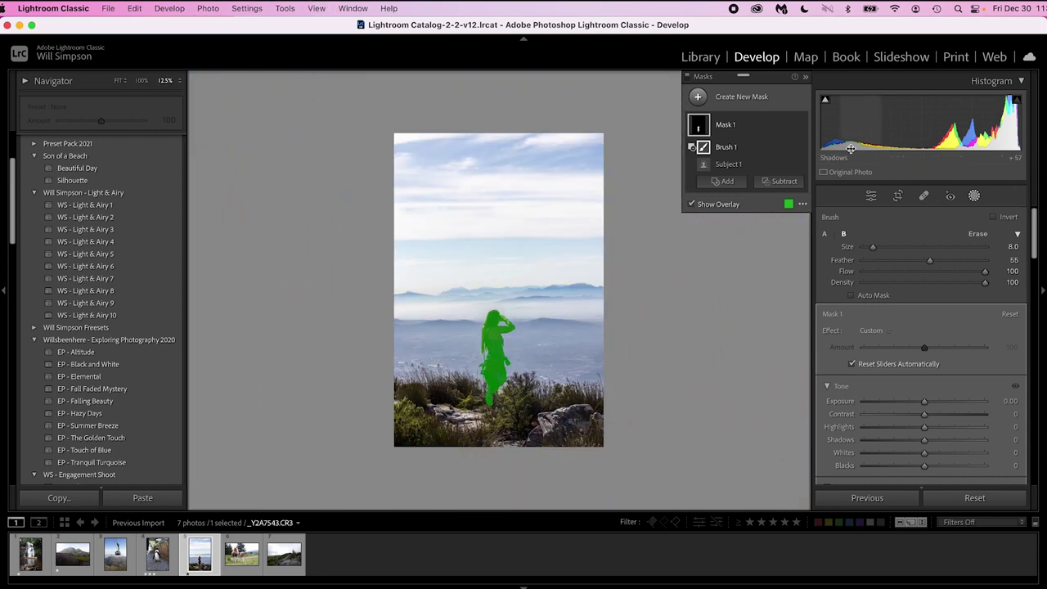
Try a Select Background mask, then delete it
left_click(756, 97)
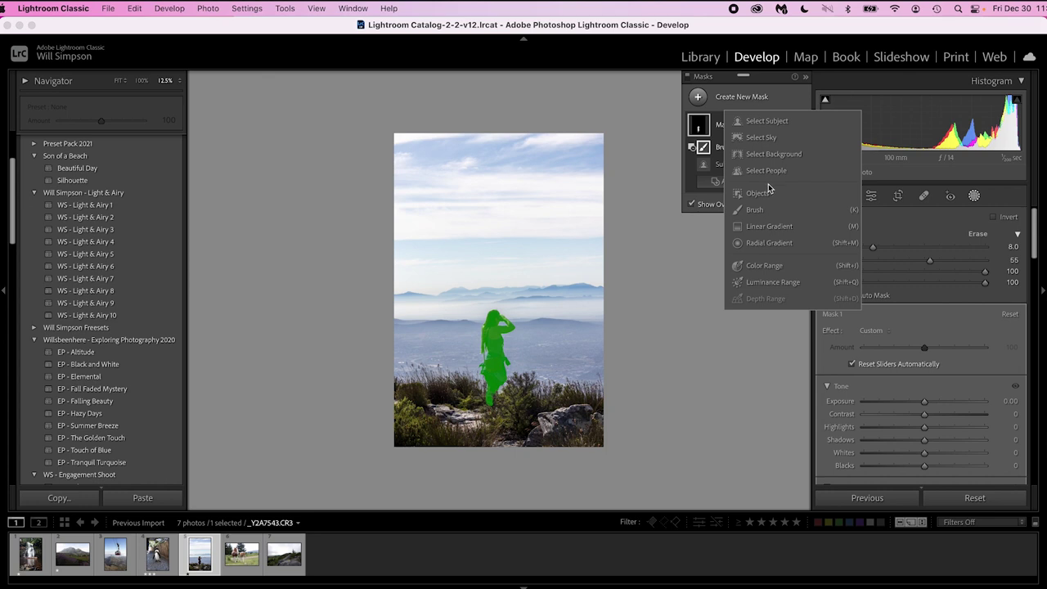
left_click(773, 154)
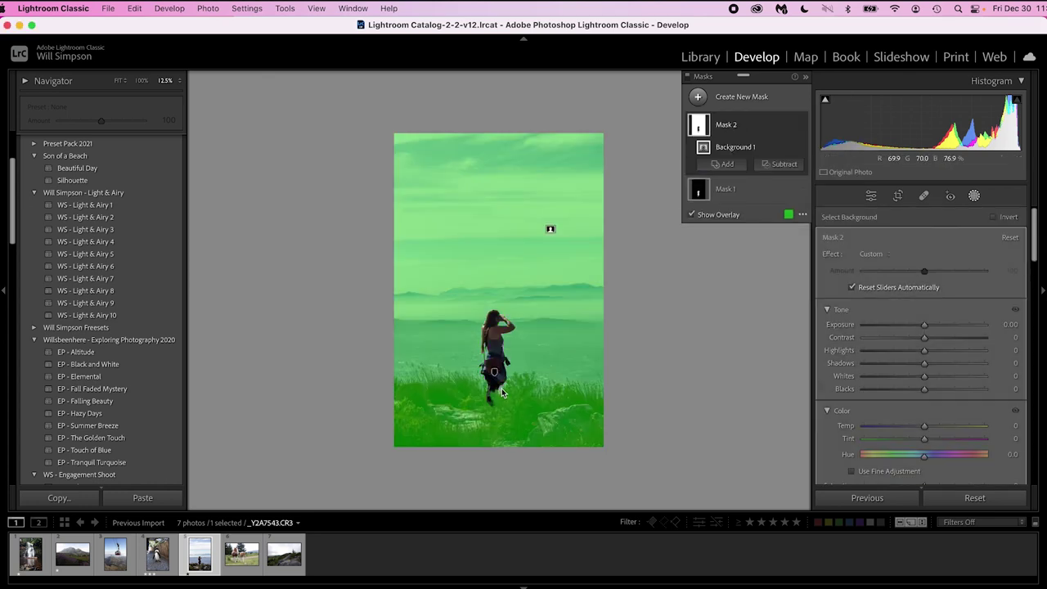
left_click(701, 124)
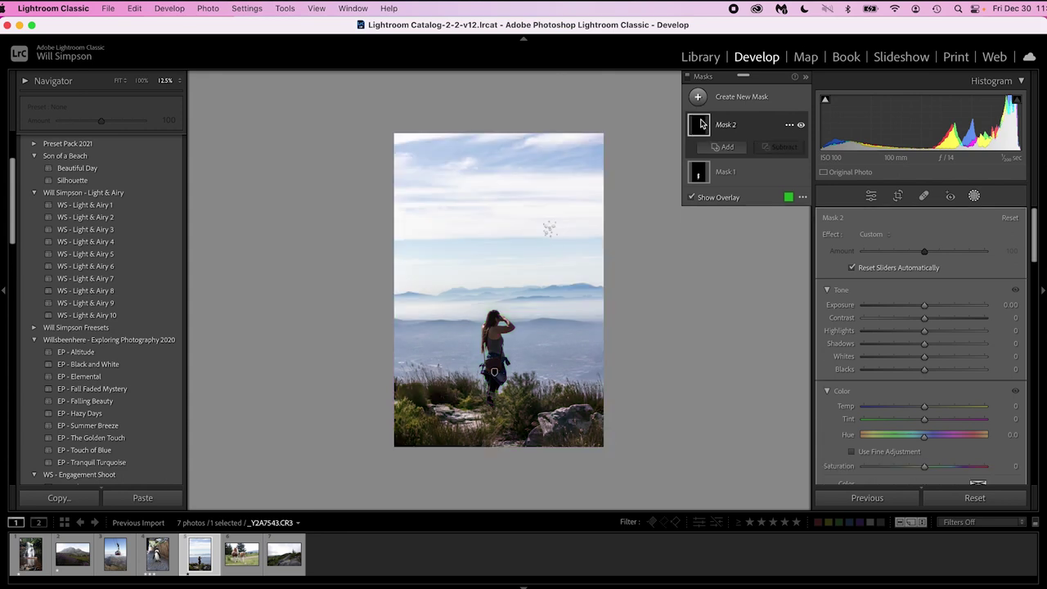
Duplicate and invert Mask 1 to create Mask 1 Inverted
left_click(727, 174)
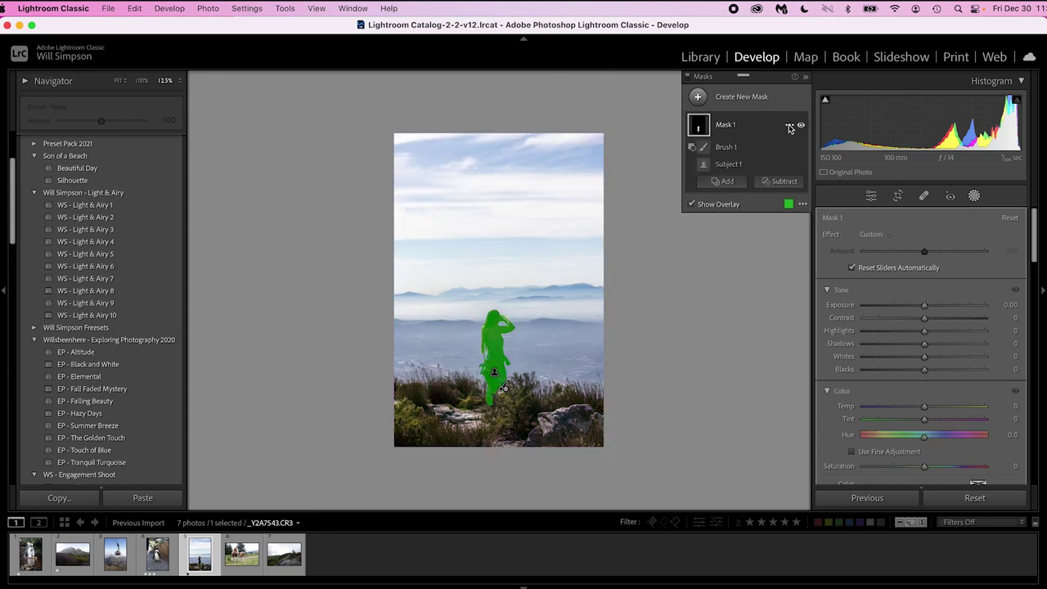
left_click(789, 126)
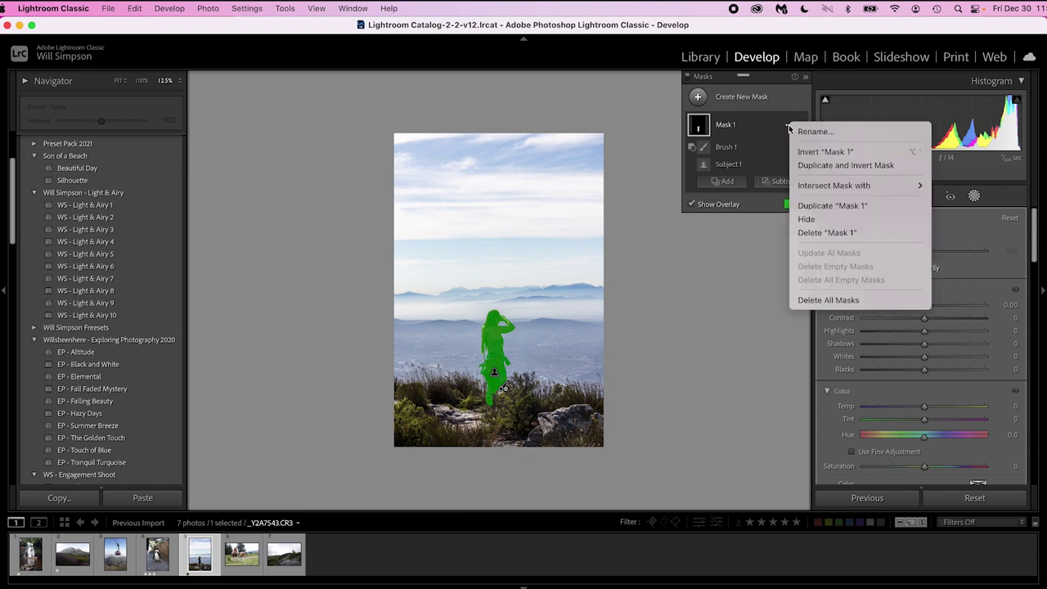
left_click(845, 166)
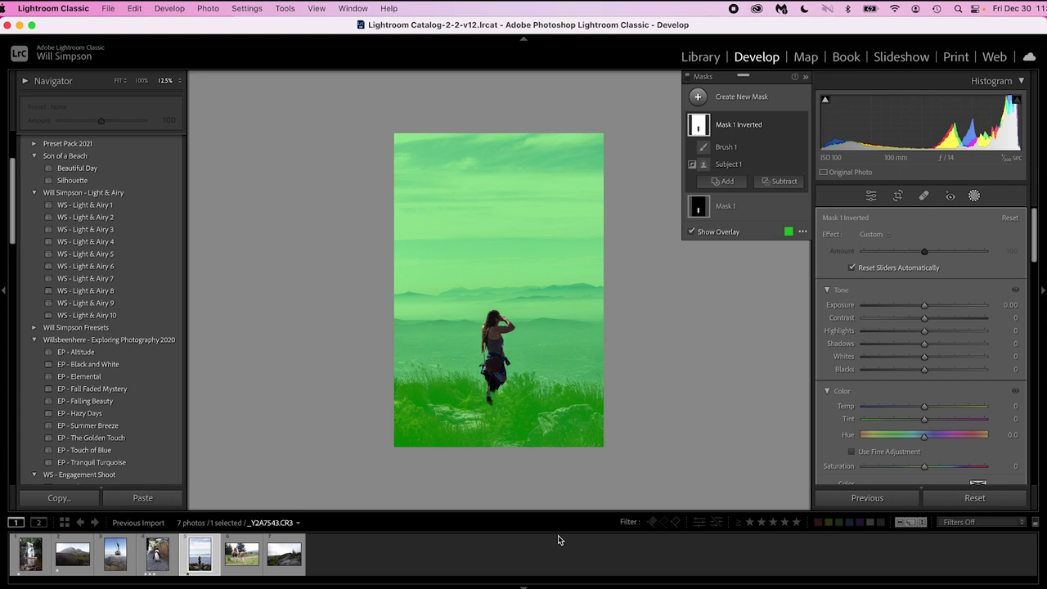
Zoom-box into the woman's lower body, then toggle between Fit and zoomed views of the photo
key("z")
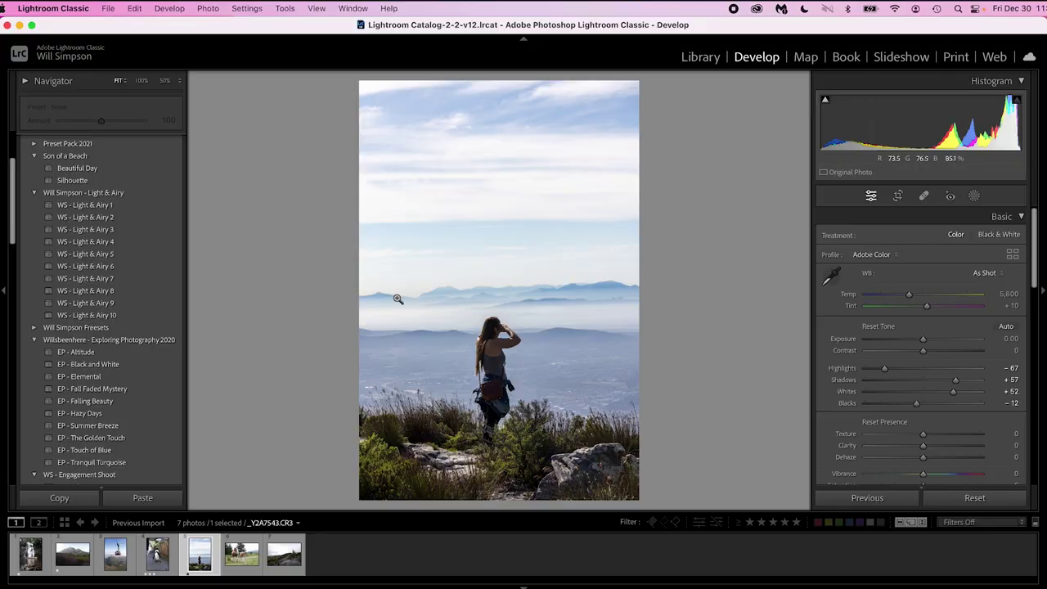
left_click_drag(398, 291, 406, 300)
left_click_drag(447, 364, 543, 444)
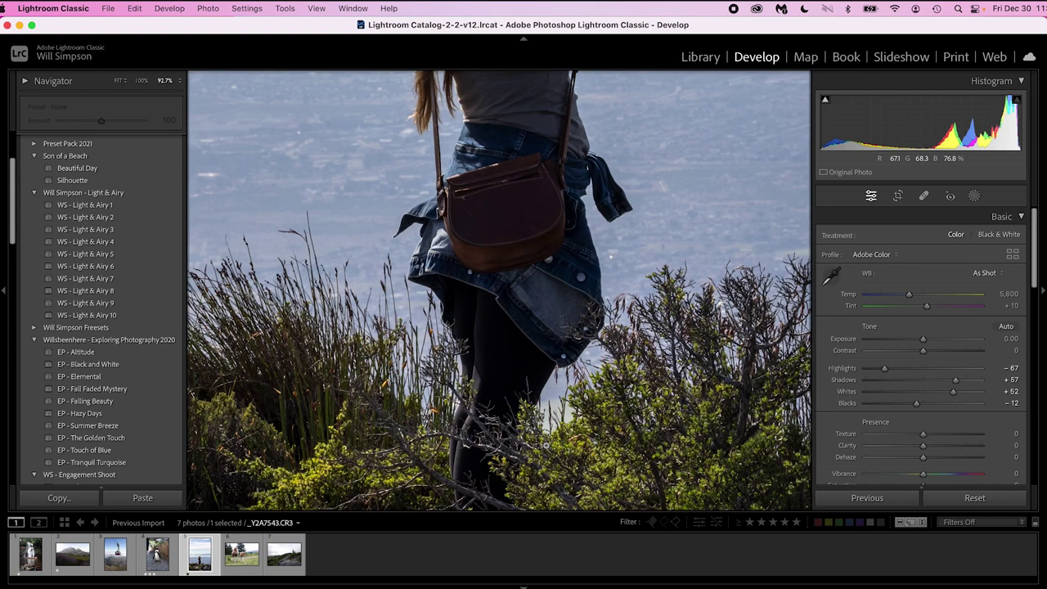
left_click(694, 360)
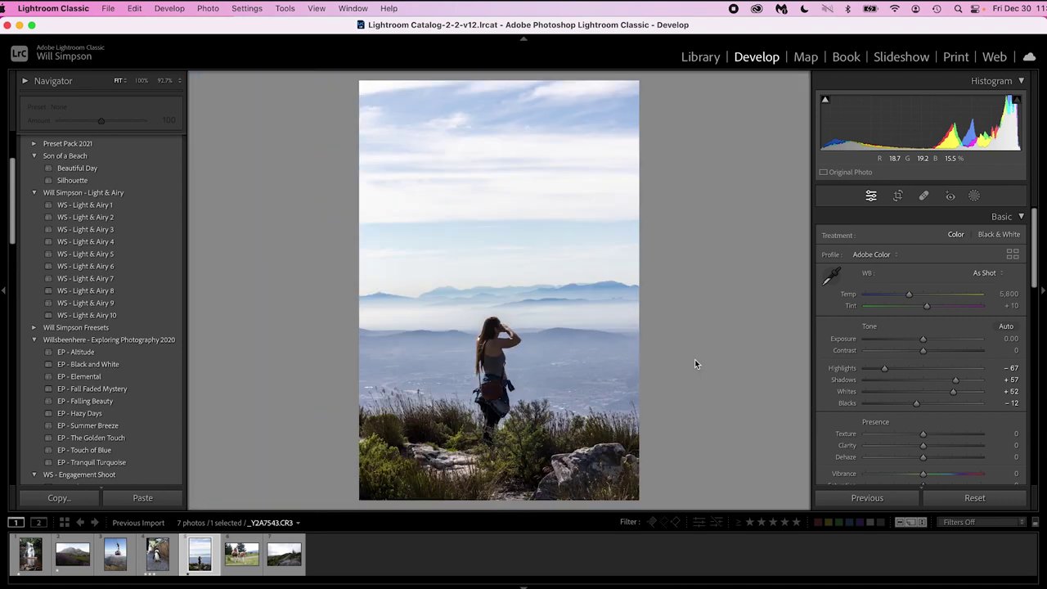
left_click(694, 359)
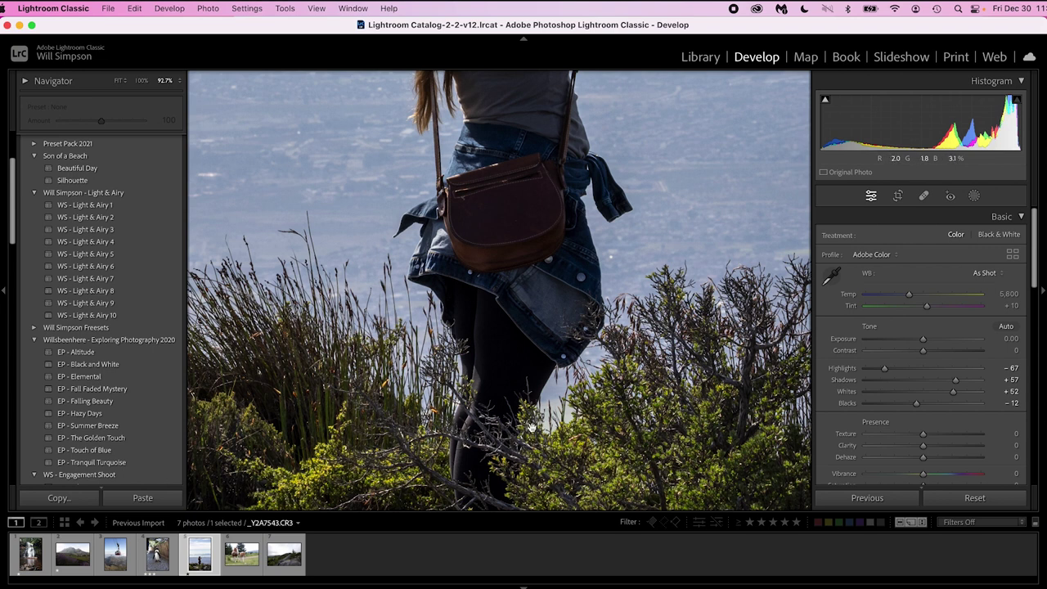
left_click(524, 327)
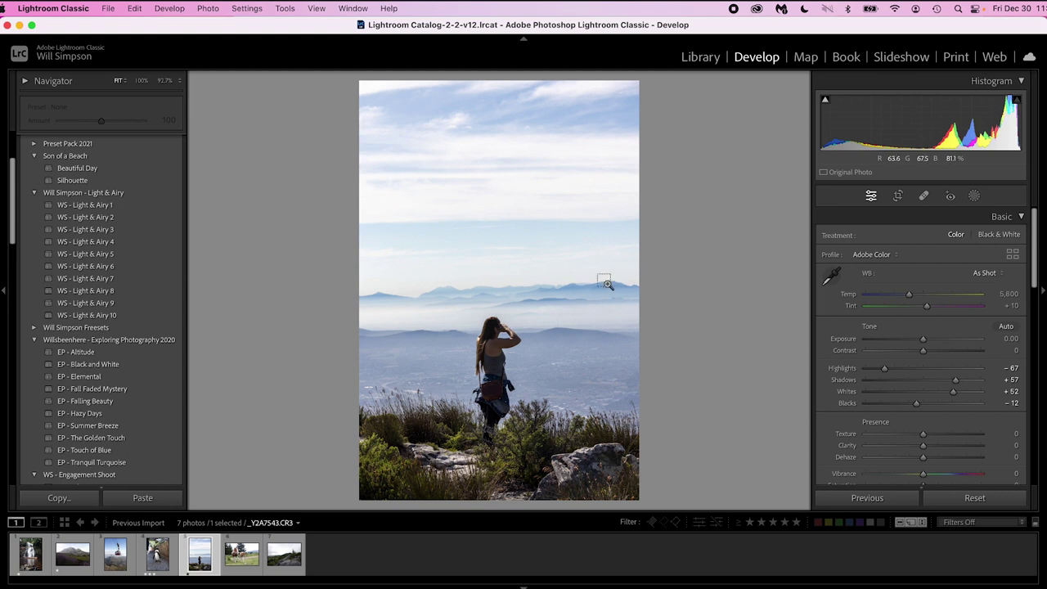
left_click(660, 325)
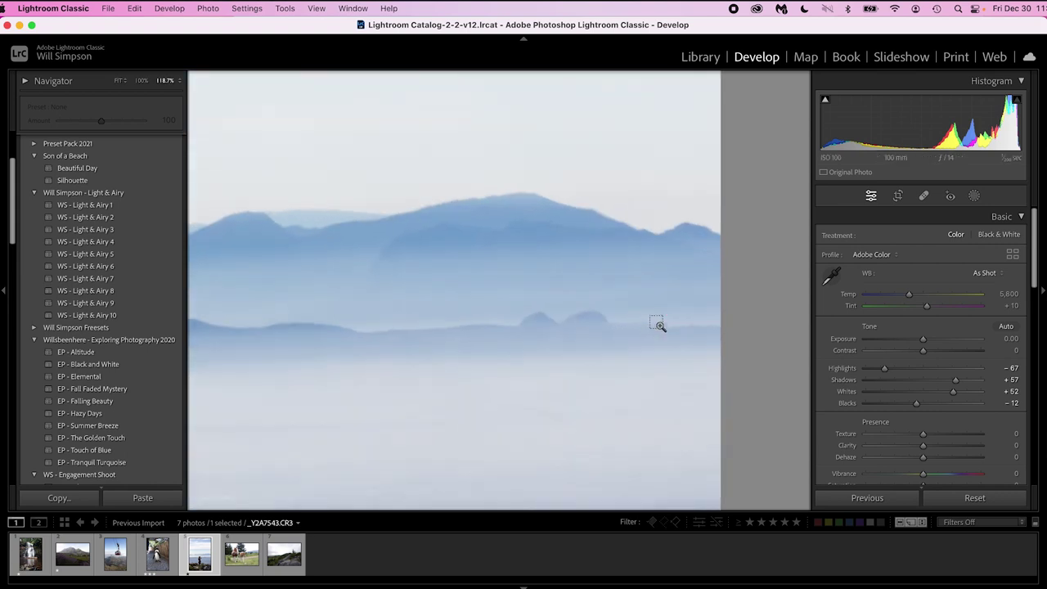
left_click(660, 325)
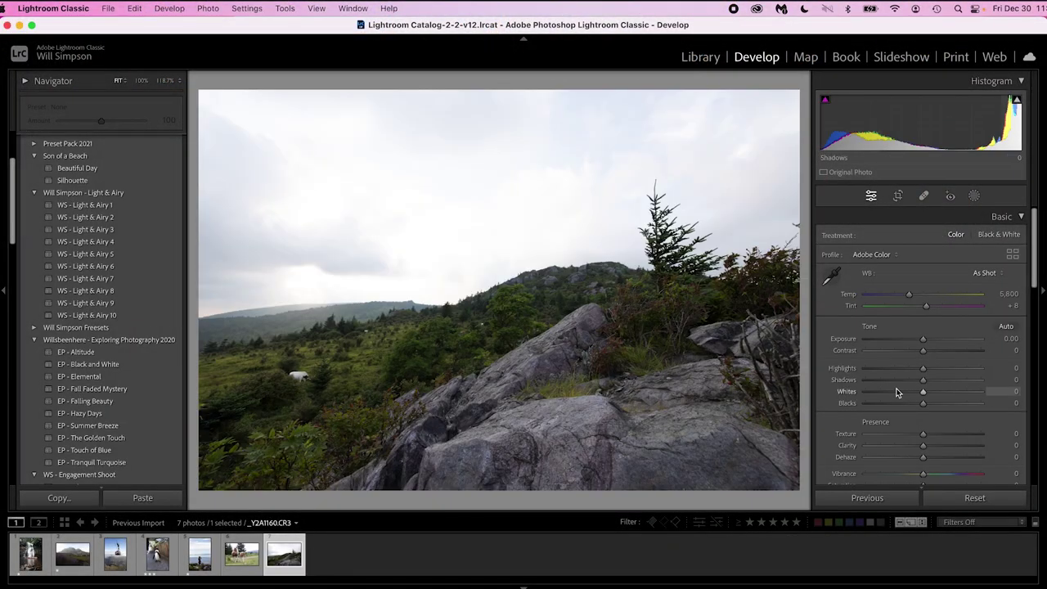
Set Highlights −100 and Exposure −0.50 on the rocky hillside photo
left_click_drag(891, 369, 904, 403)
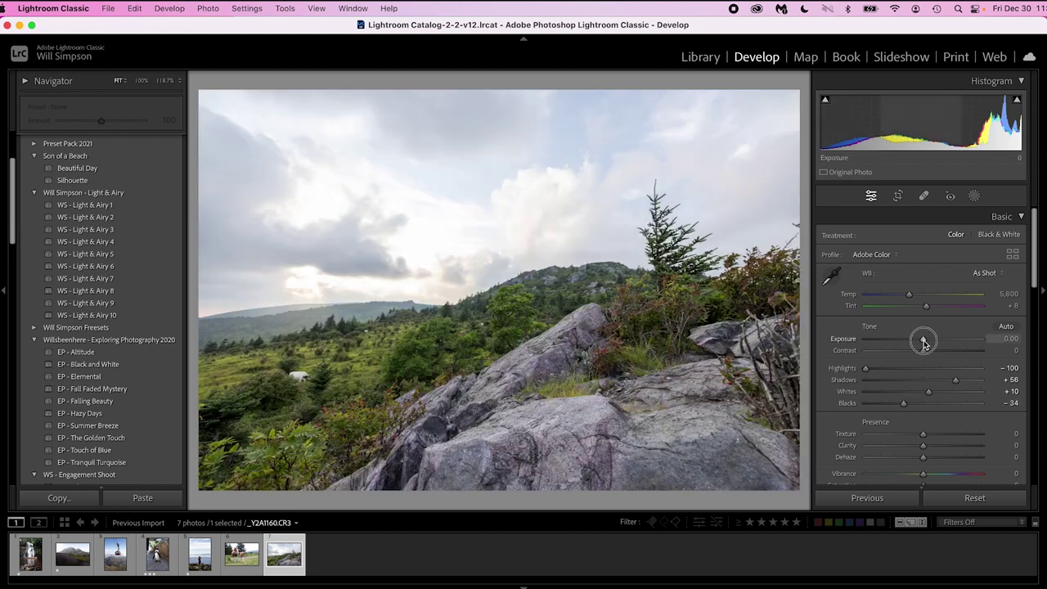
left_click_drag(924, 344, 916, 343)
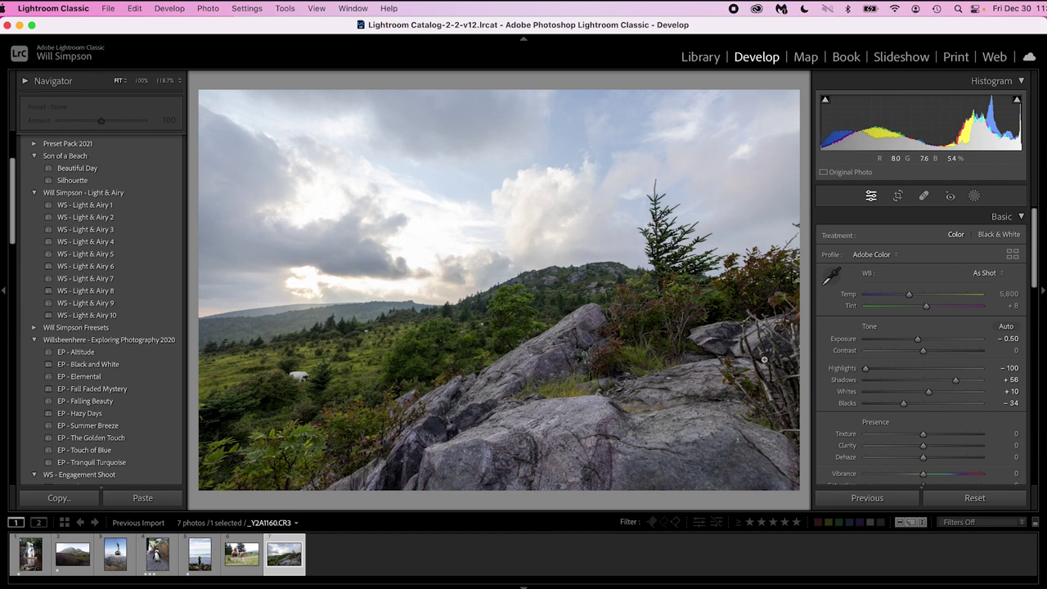
left_click(366, 424)
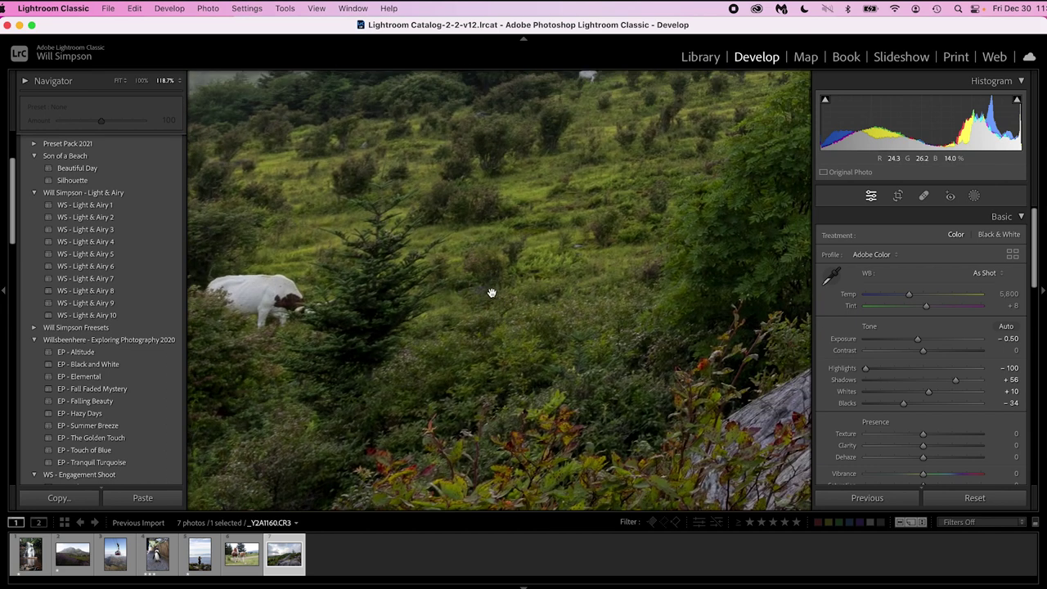
scroll(961, 315, "down", 10)
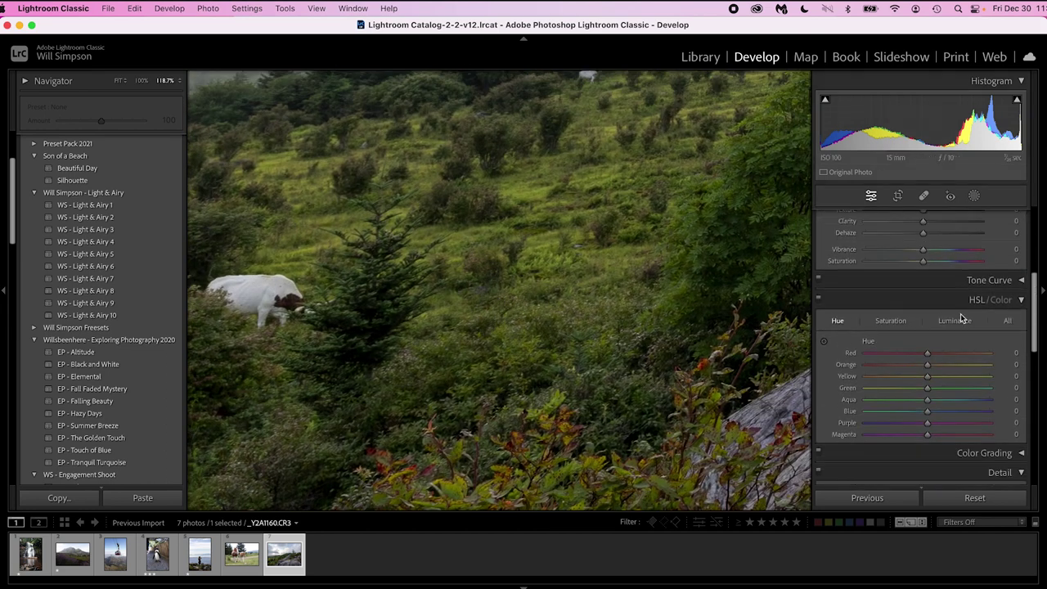
scroll(846, 303, "up", 3)
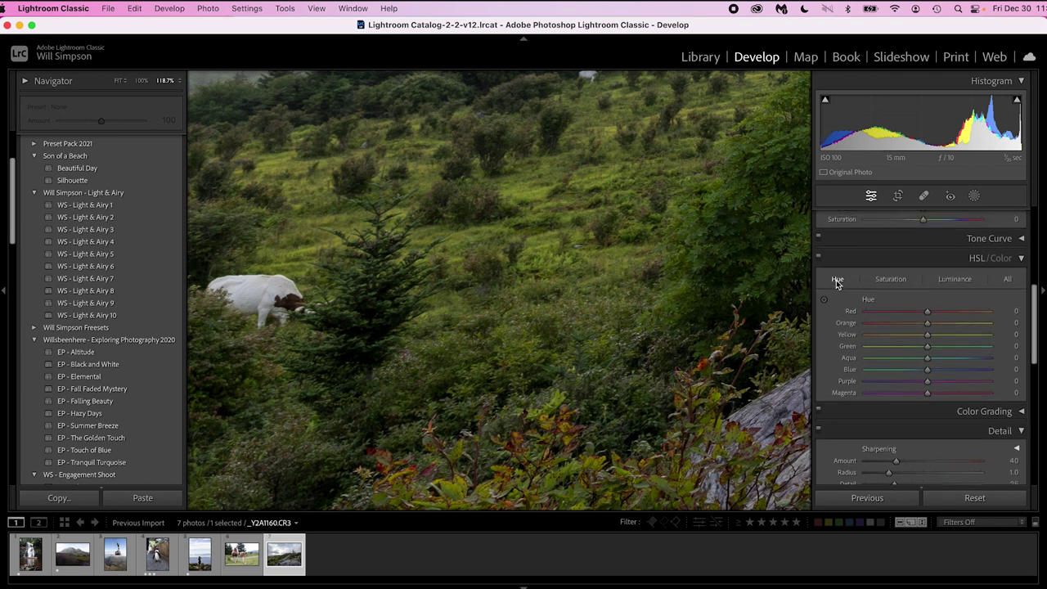
Shift the HSL Green hue toward yellow and Yellow hue to −37, then reset Yellow to 0
left_click_drag(927, 349, 907, 349)
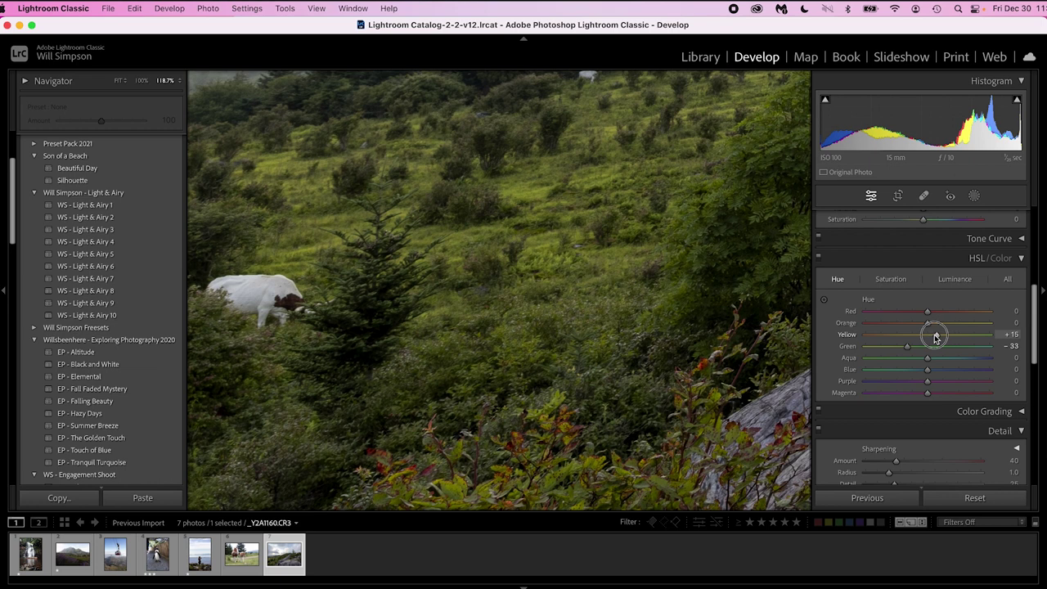
mouse_move(930, 335)
left_mouse_down()
mouse_move(906, 337)
mouse_move(933, 323)
left_mouse_up()
left_click(620, 266)
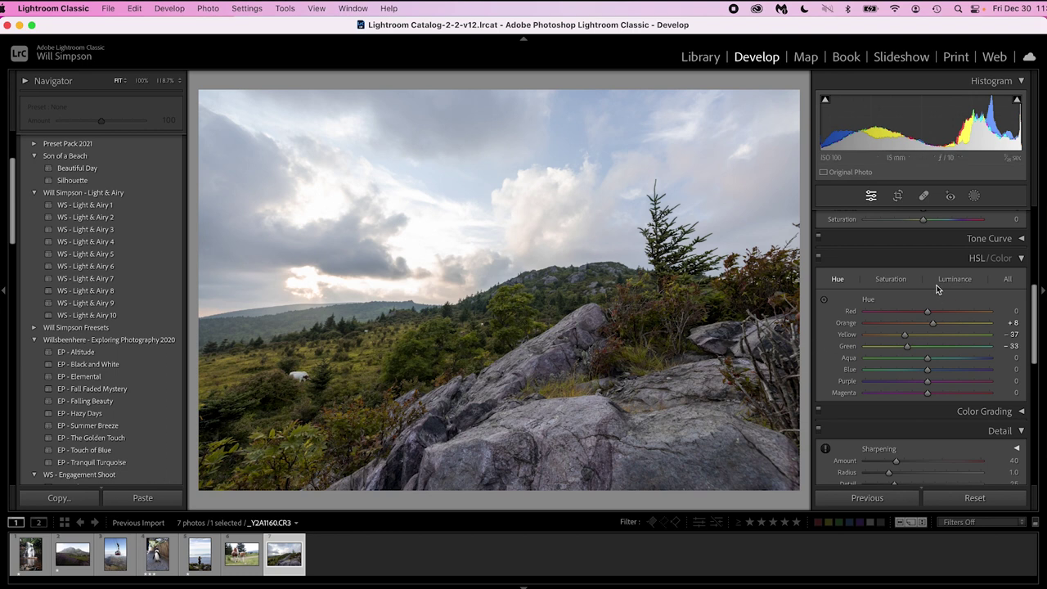
double_click(905, 337)
Drag the targeted hue tool on the zoomed-in grass to set Yellow −9 and Green −6
left_click(359, 382)
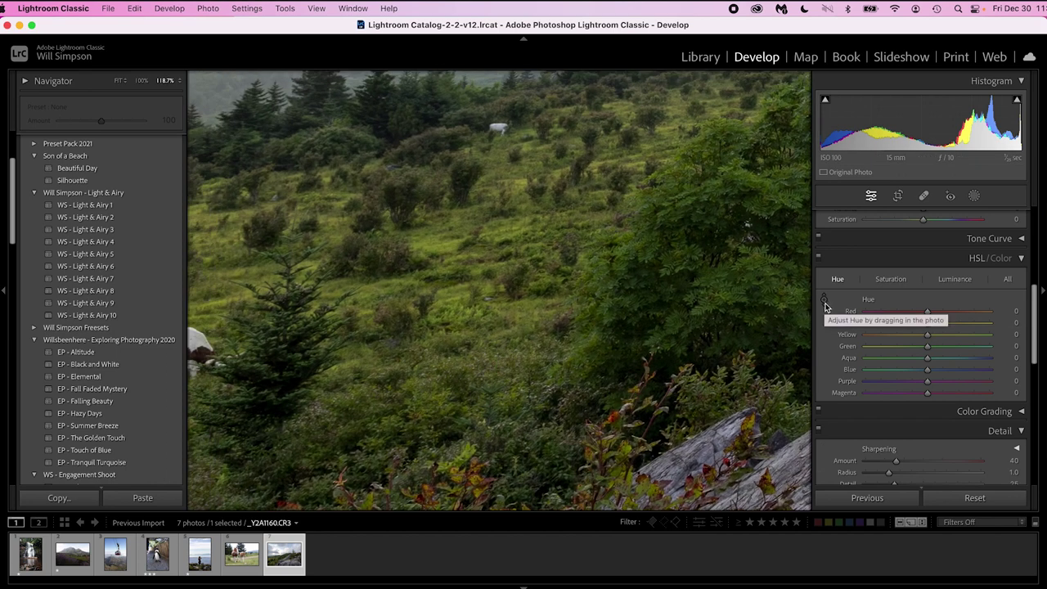
left_click(824, 300)
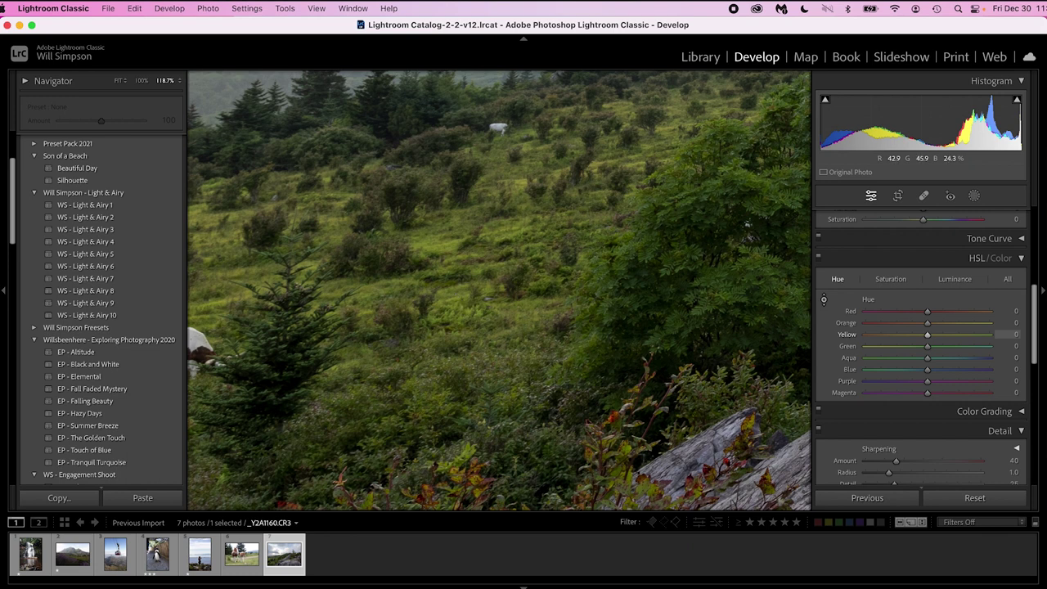
left_click_drag(491, 246, 491, 278)
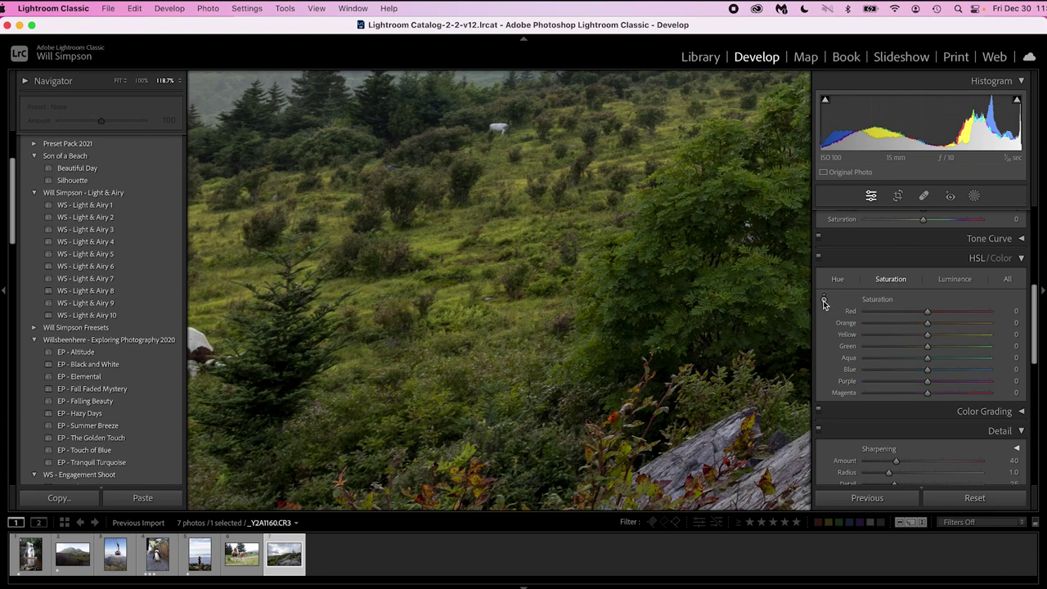
Drag on the grass to set Yellow +66 and Green +54 saturation, then luminance Yellow +7, Green +6
left_click(824, 300)
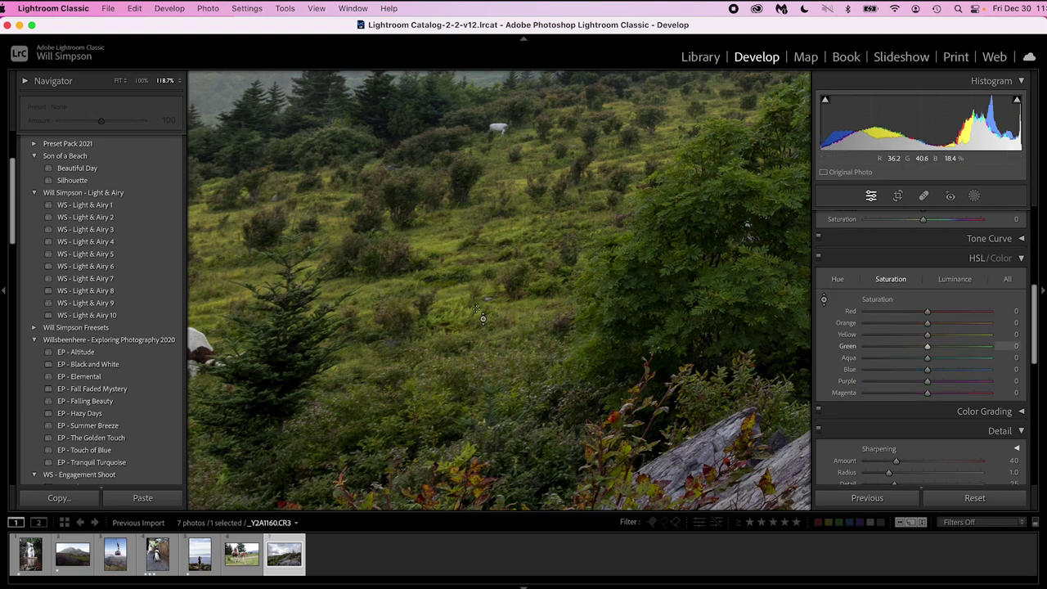
left_click_drag(507, 246, 508, 270)
left_click_drag(443, 279, 443, 246)
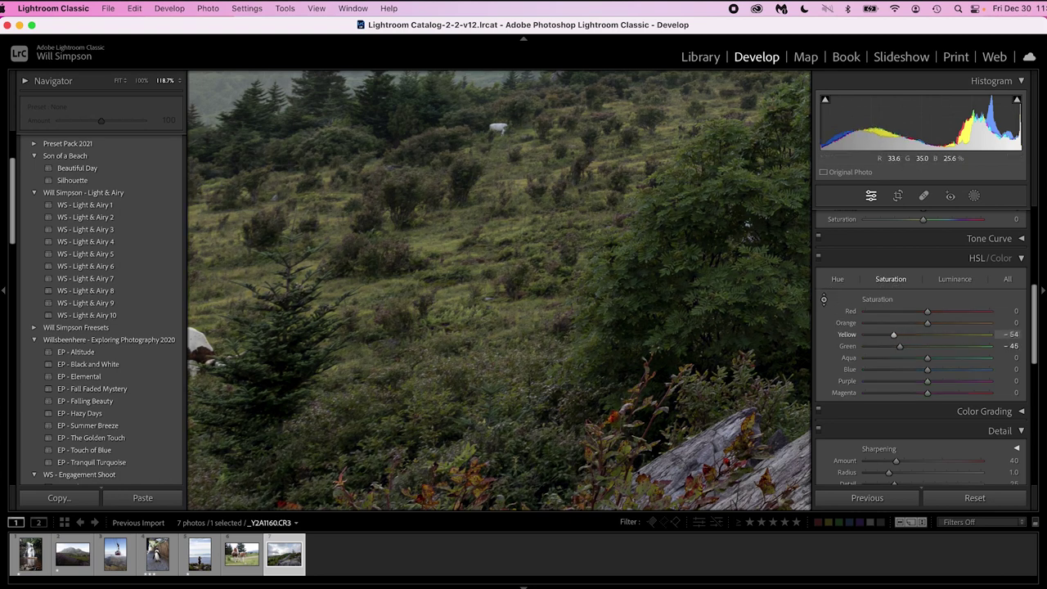
key("Up")
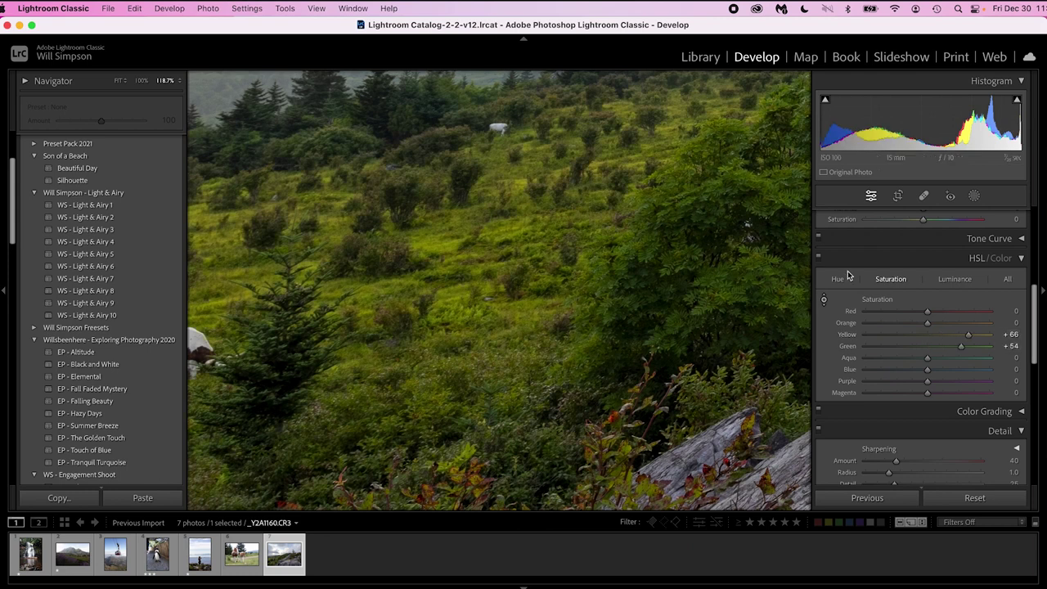
left_click(951, 279)
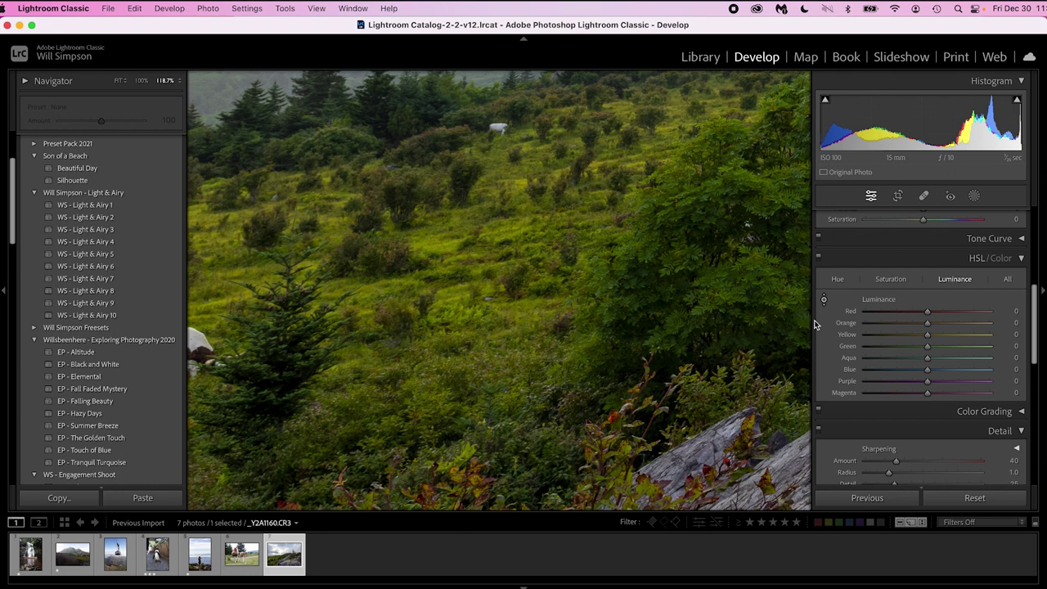
left_click_drag(433, 253, 434, 290)
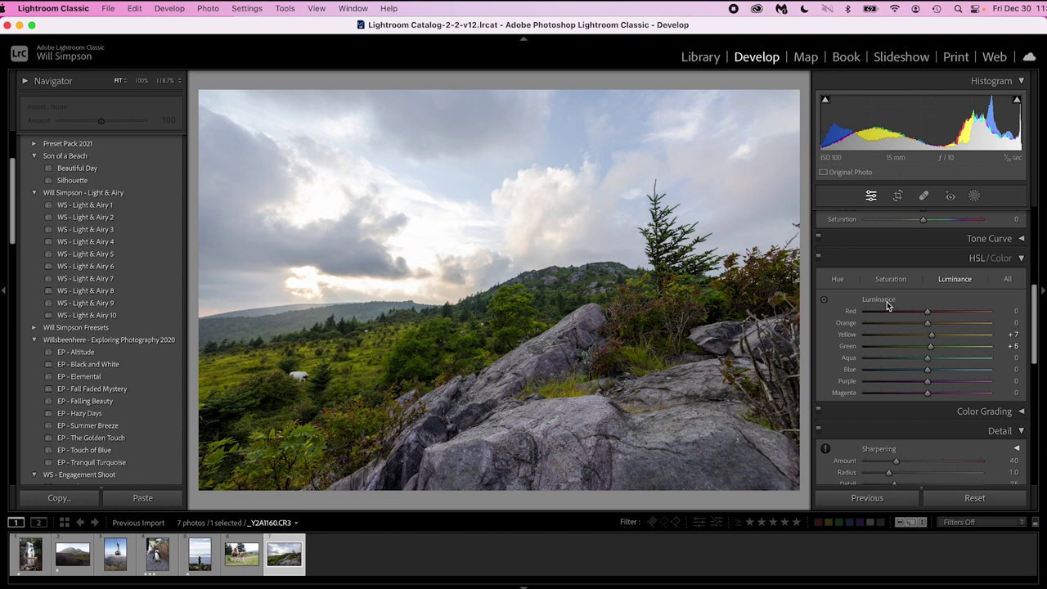
Use the Option-key resets to zero all HSL Luminance, Saturation and Hue values
key("alt")
scroll(887, 302, "up", 10)
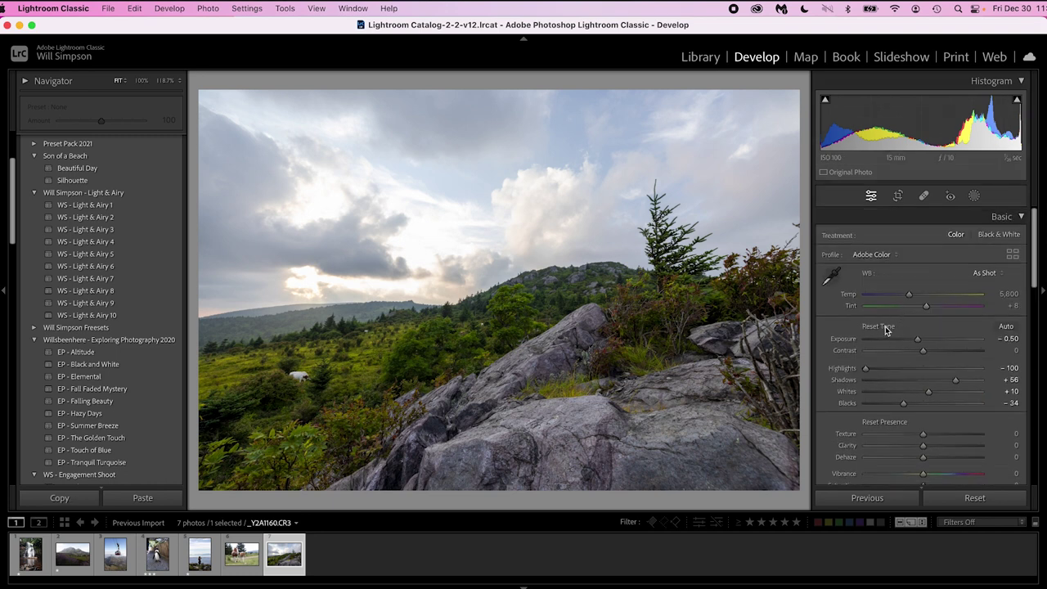
scroll(891, 426, "down", 8)
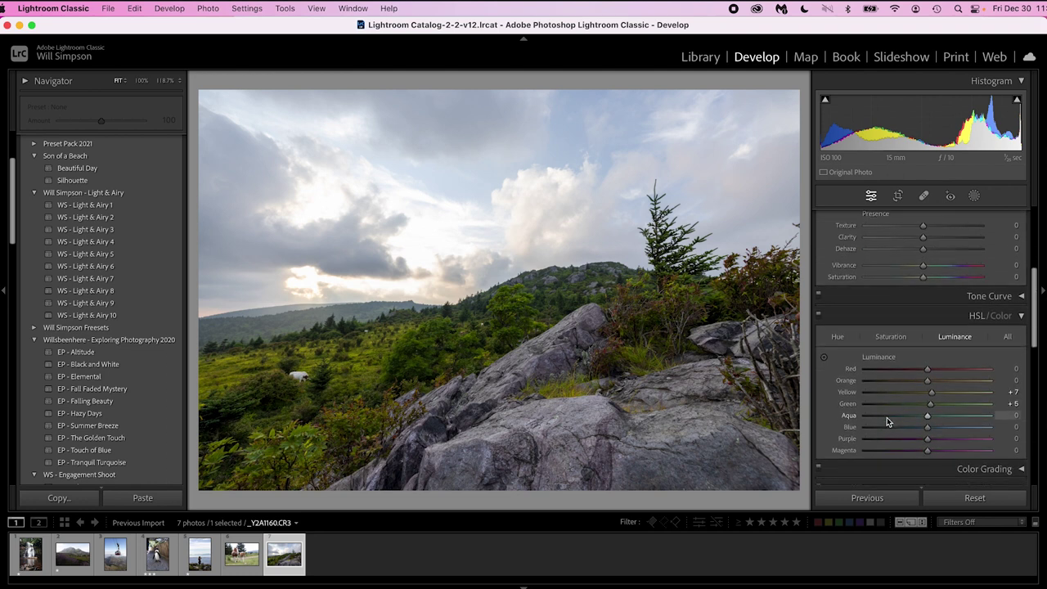
left_click(887, 357, "alt")
left_click(888, 337)
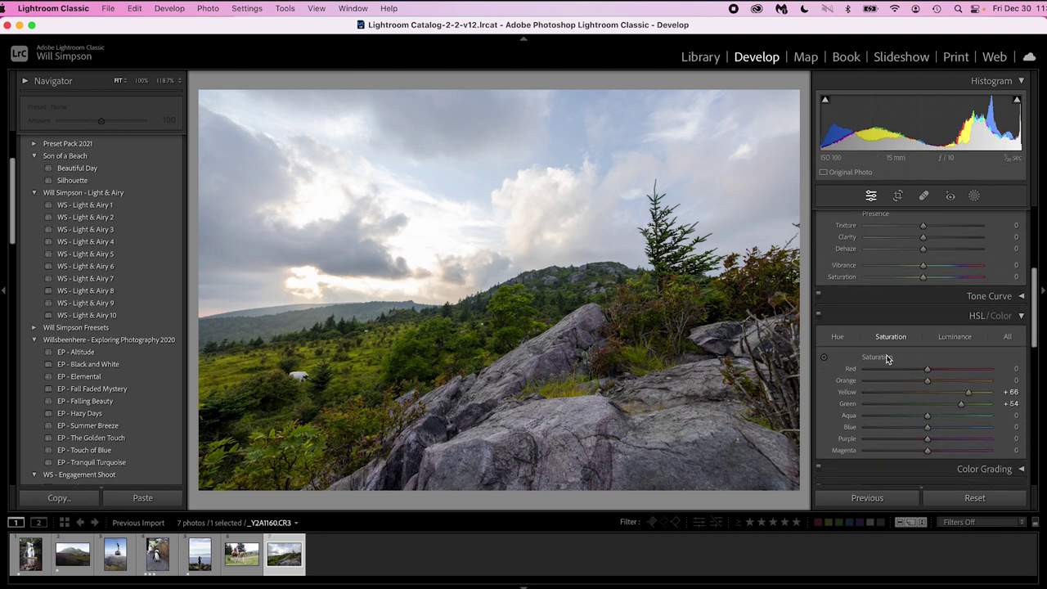
left_click(861, 358, "alt")
left_click(843, 338)
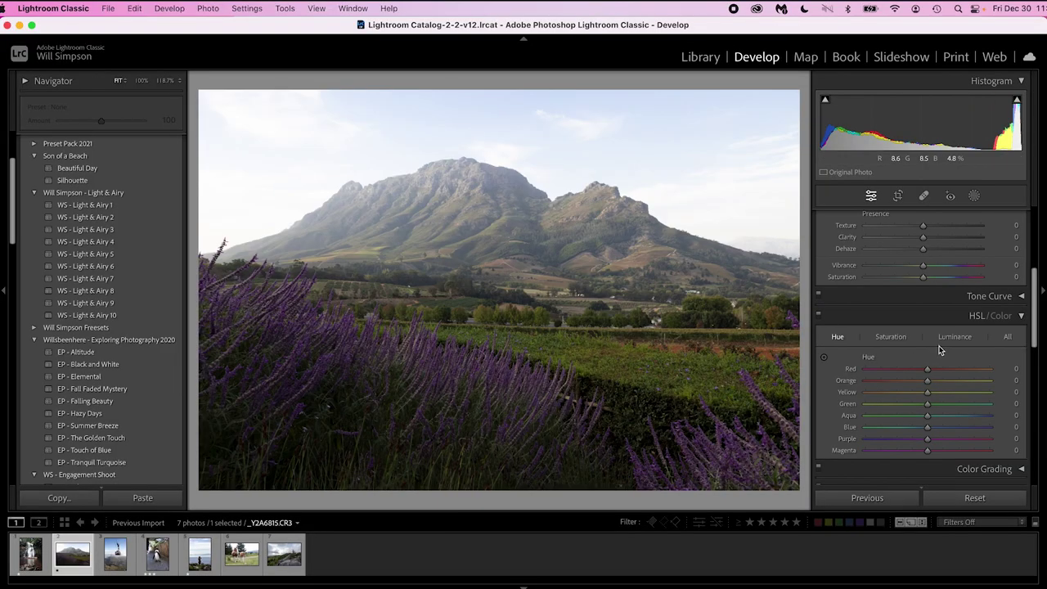
Set Exposure +0.55, Contrast +15, Highlights -64, Shadows +53, Whites +42, Blacks -13, and compare with the original
scroll(939, 350, "up", 5)
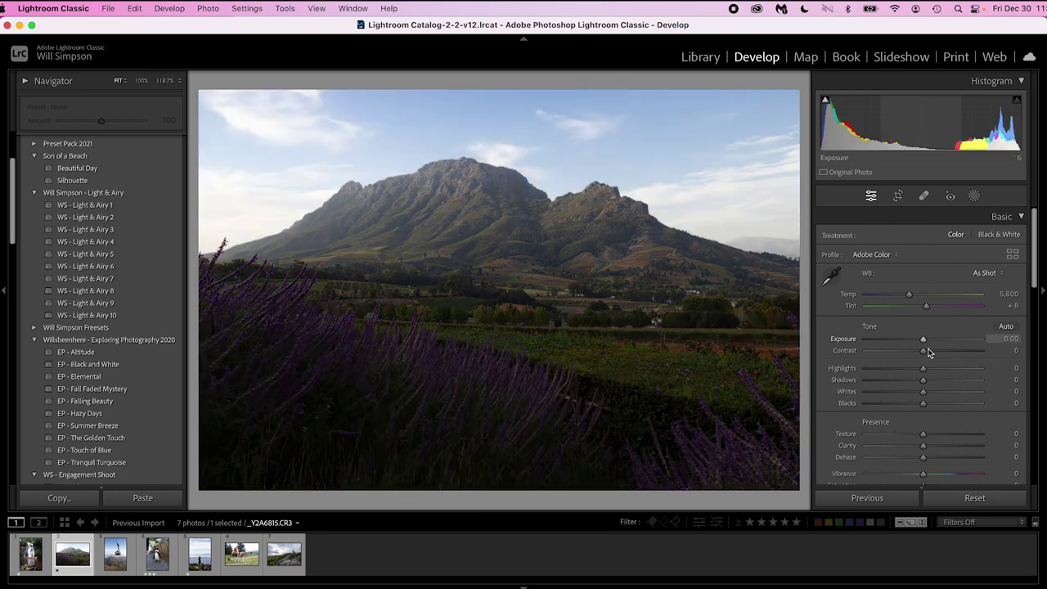
left_click_drag(923, 368, 916, 403)
left_click_drag(923, 340, 933, 354)
key("backslash")
key("backslash")
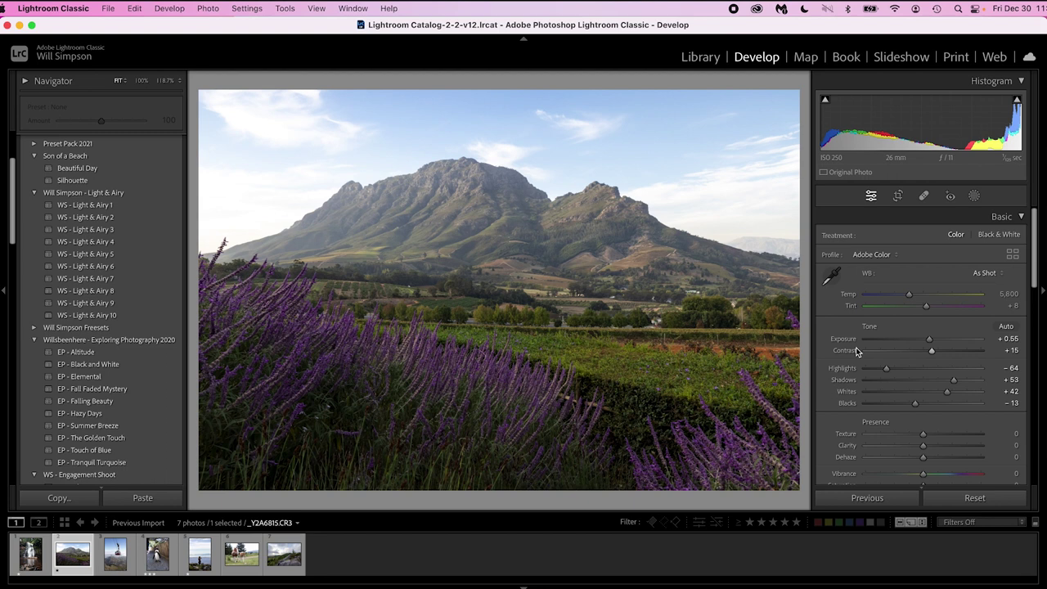
left_click(898, 196)
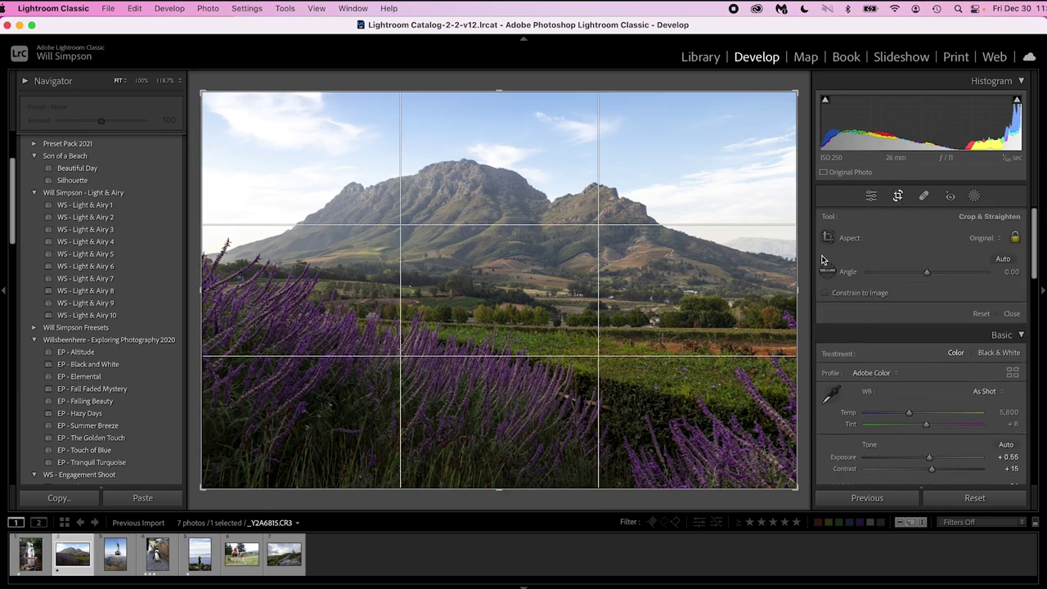
Rotate the crop slightly to level the lavender photo and commit it
left_click_drag(808, 265, 805, 260)
key("Return")
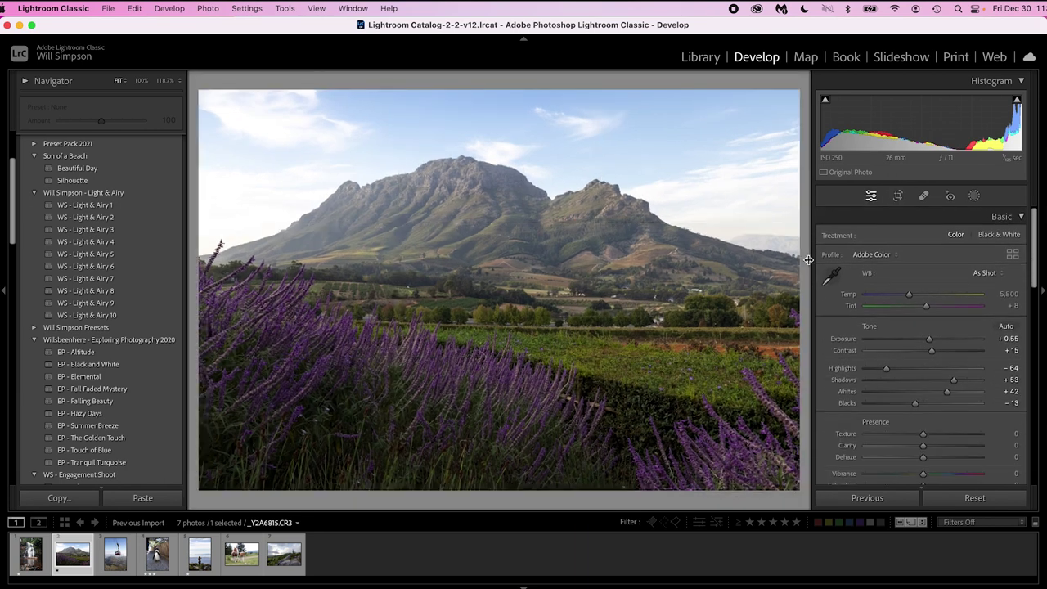
scroll(949, 313, "down", 1)
scroll(949, 313, "down", 10)
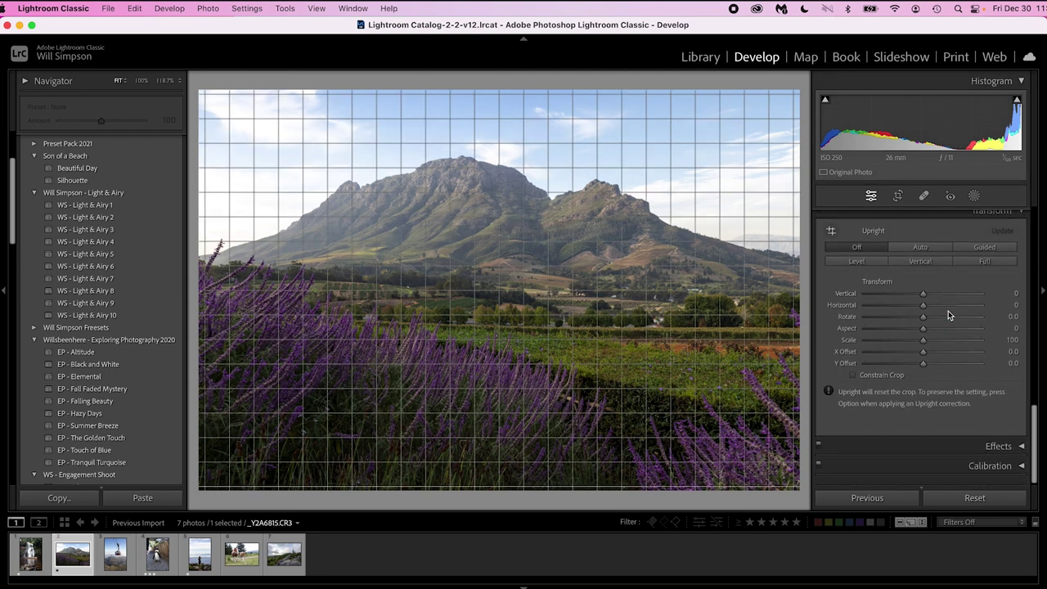
scroll(930, 261, "up", 2)
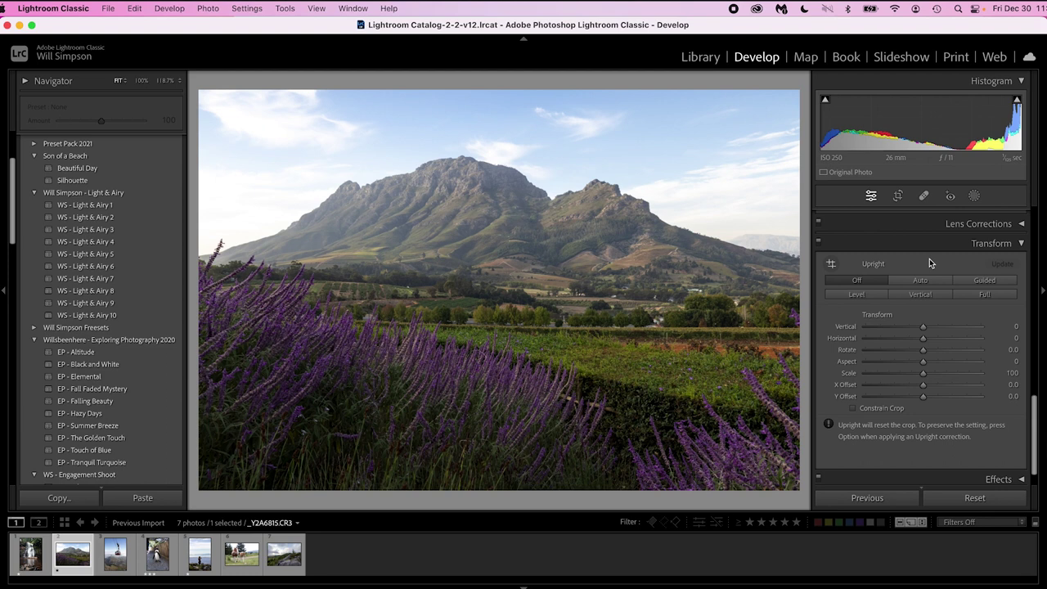
Apply Guided Upright with a horizontal guide on the field edge and a vertical mountain guide, then compare
left_click(994, 283)
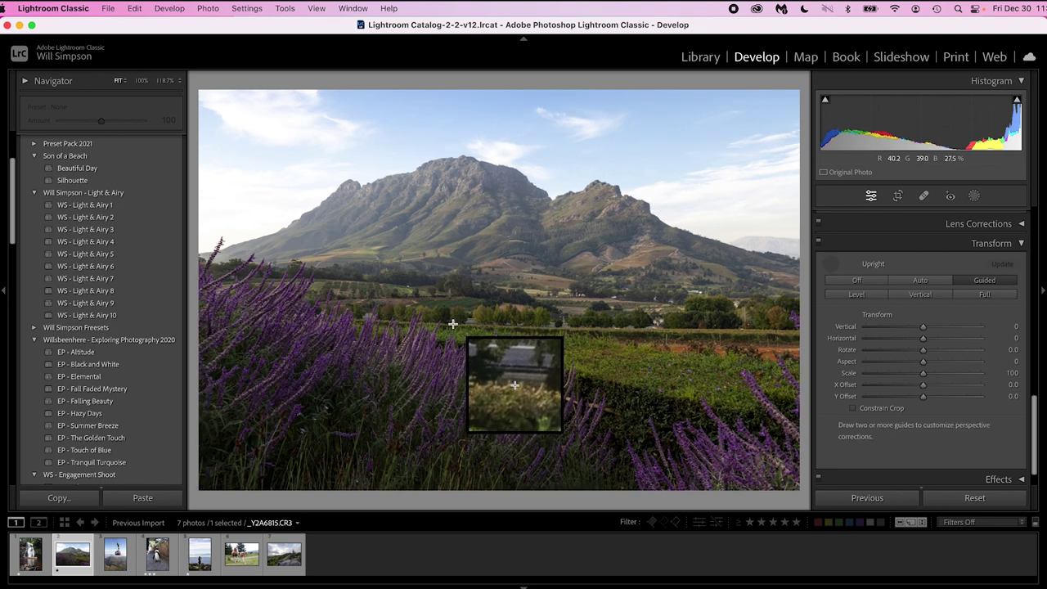
left_click_drag(452, 324, 652, 329)
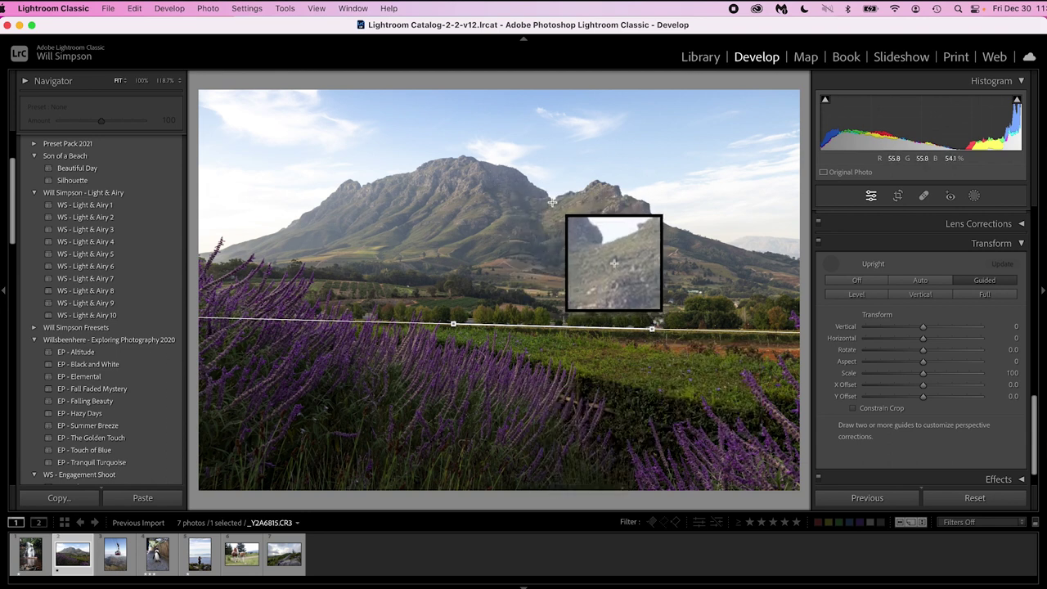
left_click_drag(552, 201, 550, 312)
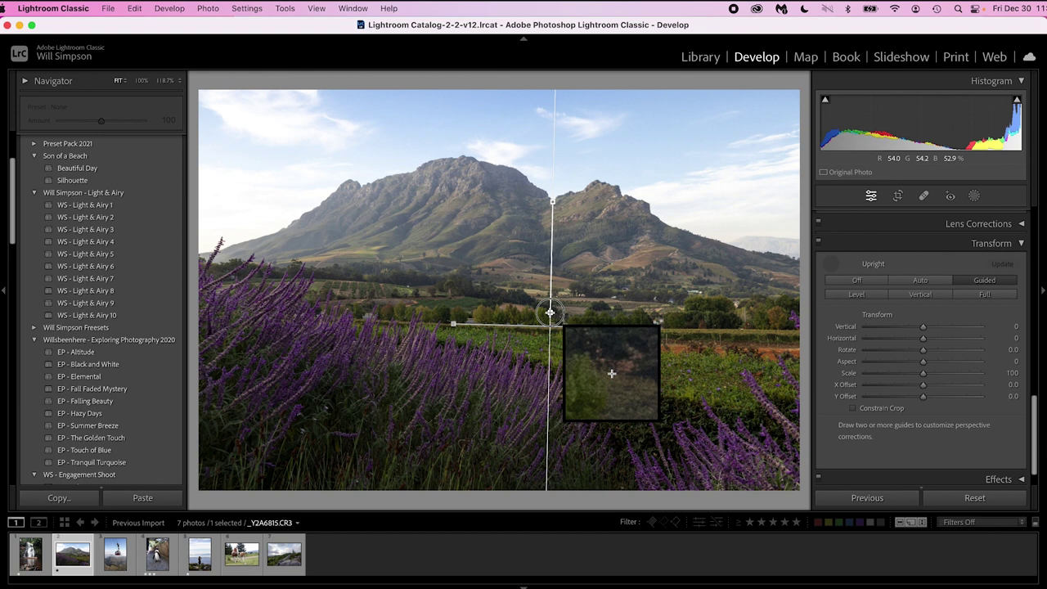
left_click_drag(551, 312, 551, 312)
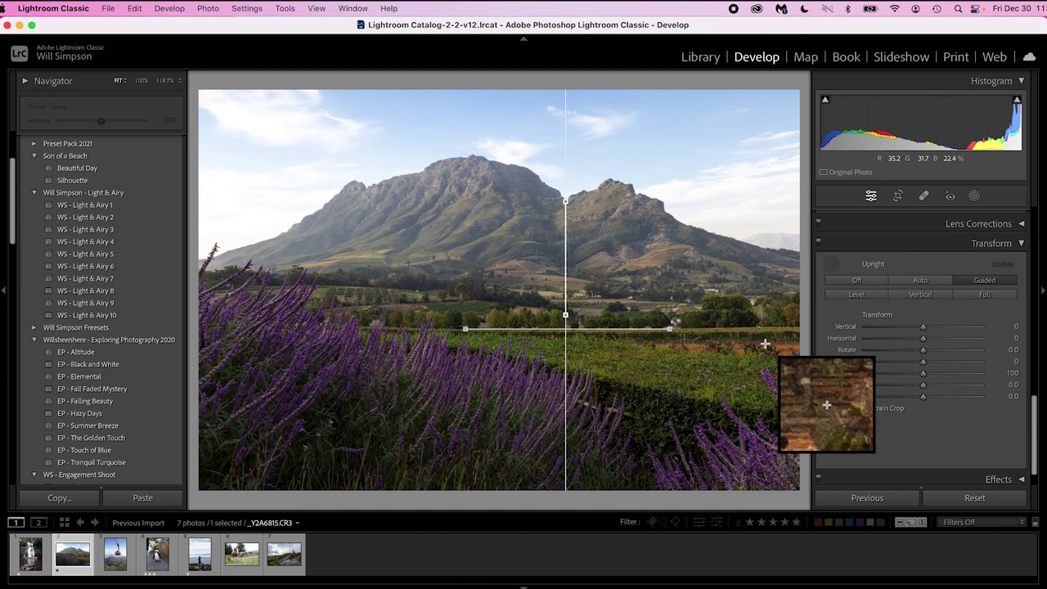
left_click(873, 199)
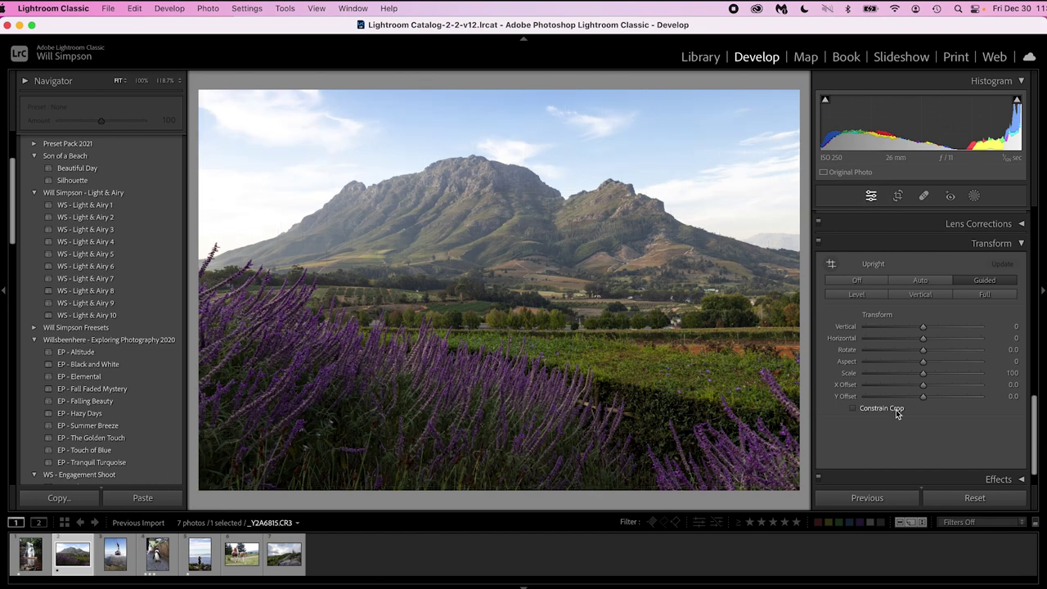
key("backslash")
key("backslash")
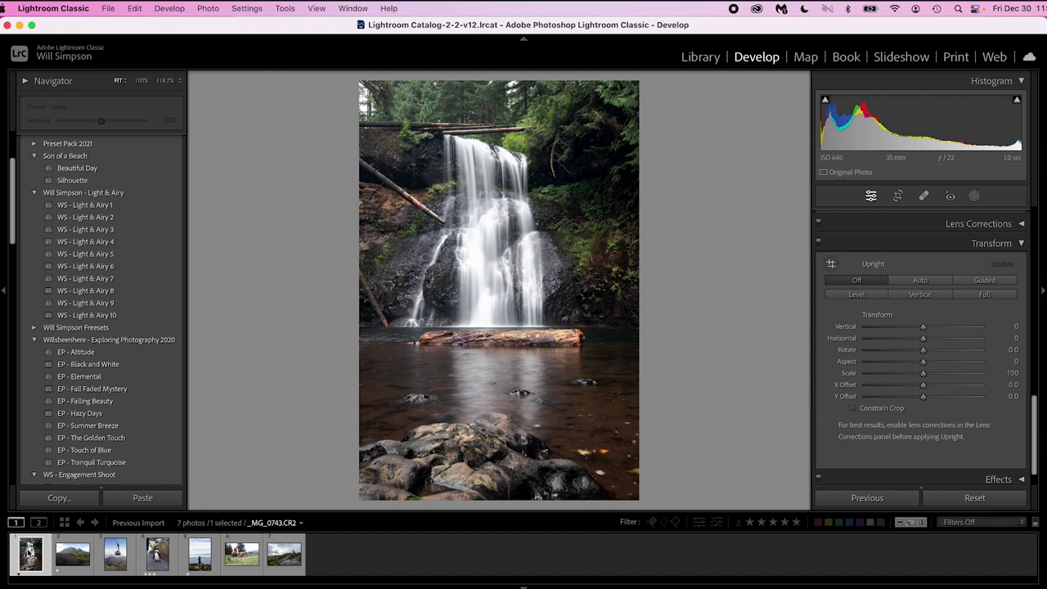
Select all seven filmstrip photos and bring up Synchronize Settings, masks included and Transform, Crop, Lens Corrections excluded
left_click(299, 560, "shift")
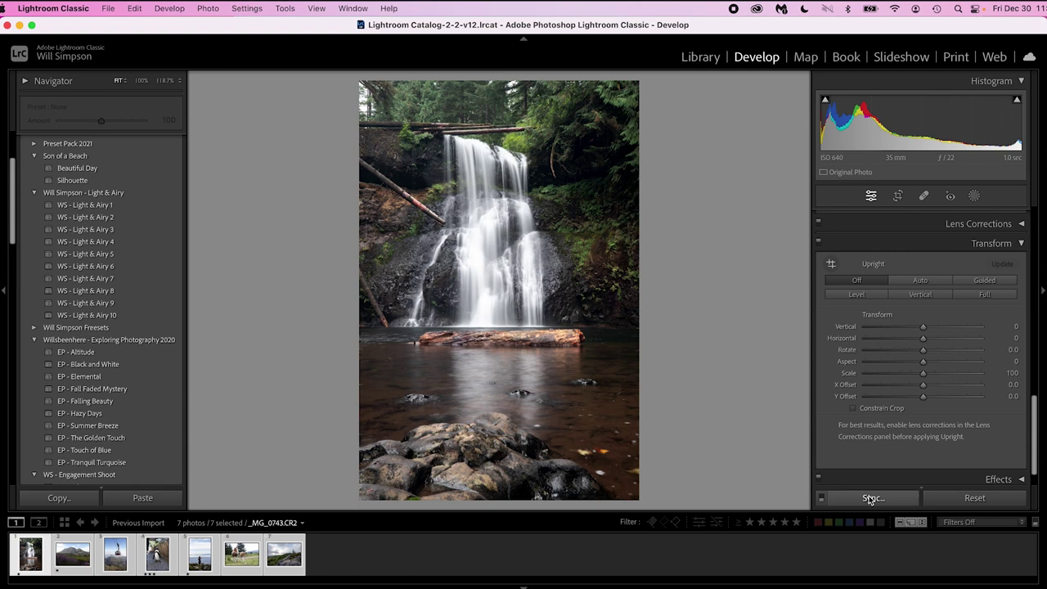
left_click(872, 498)
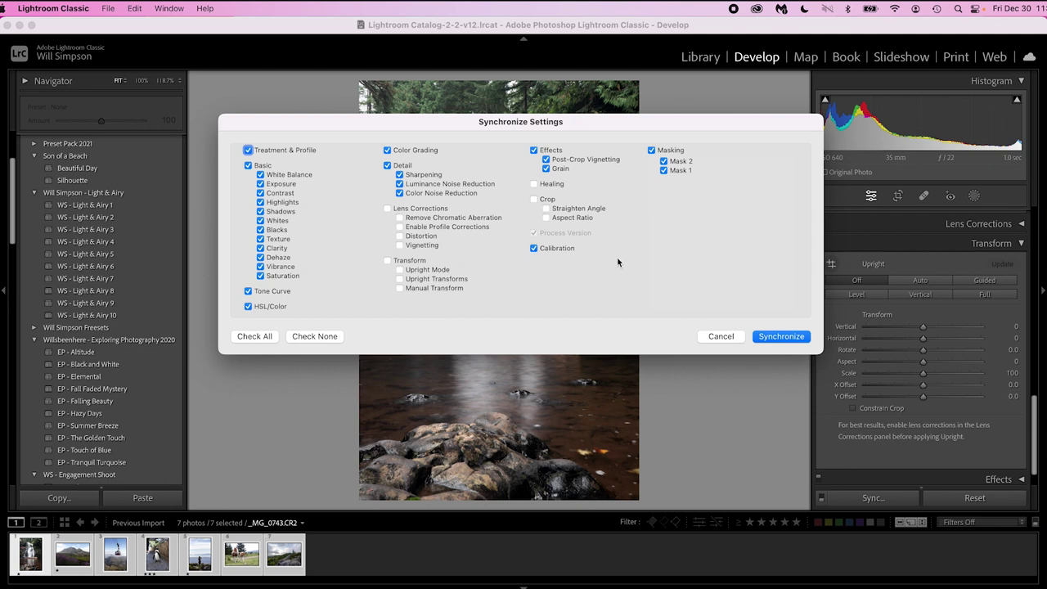
Sync the waterfall photo's settings to all seven photos, replacing their existing masks
left_click(783, 338)
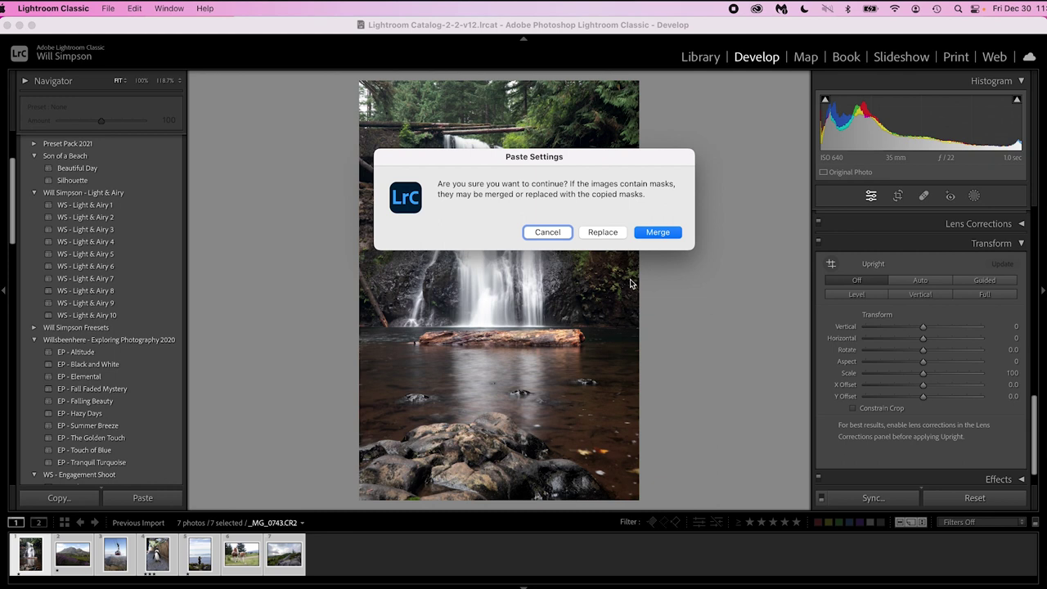
left_click(609, 234)
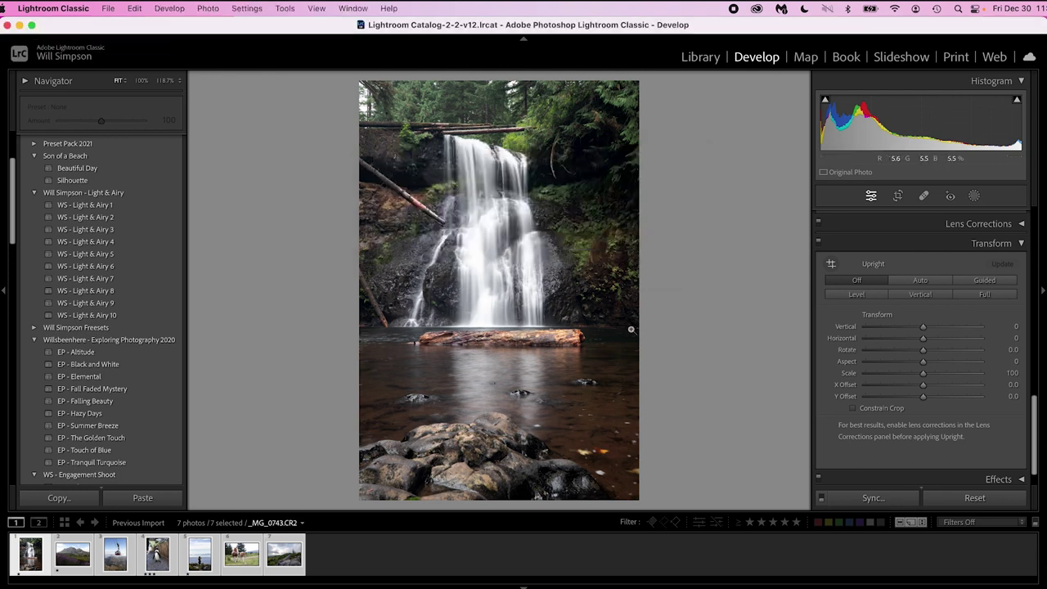